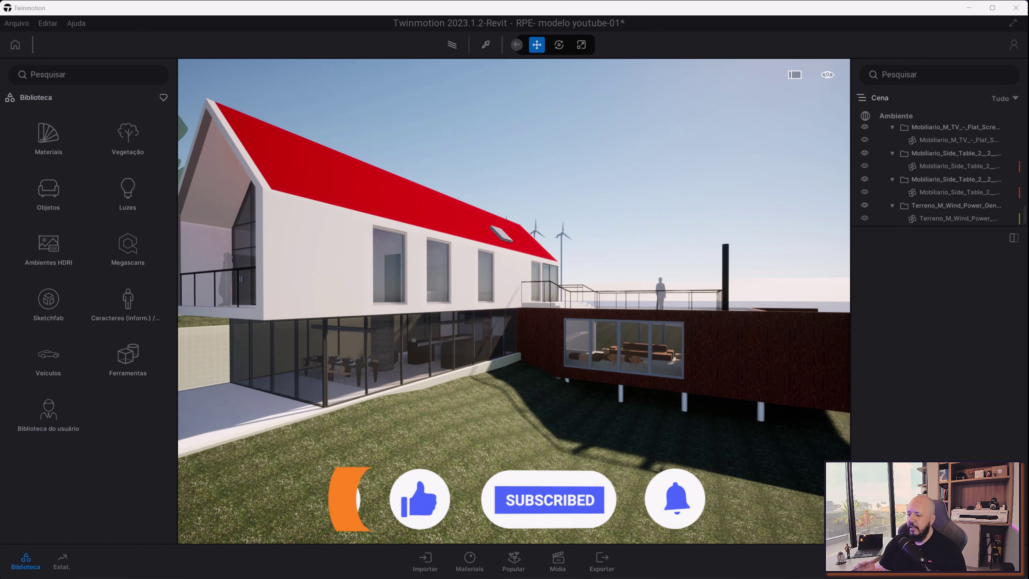
- Launch the Epic Games Launcher from a Windows Start search for 'epic'
key("super")
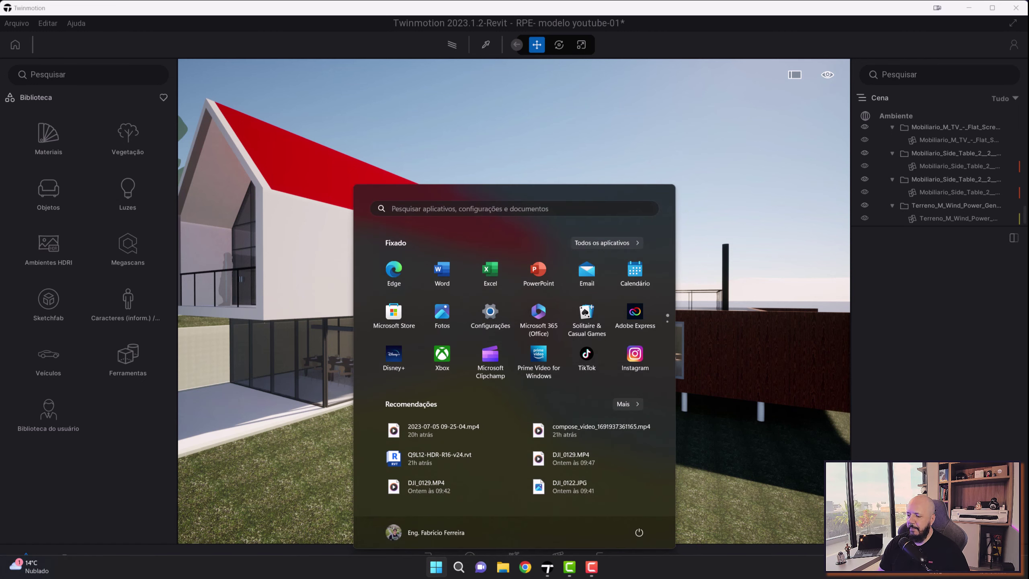
type("epic")
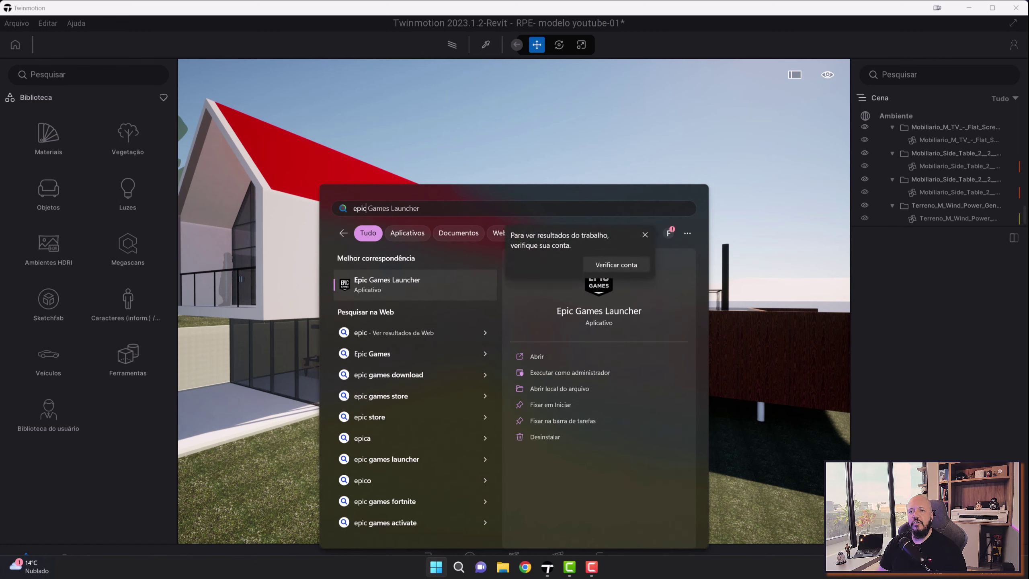
key("Return")
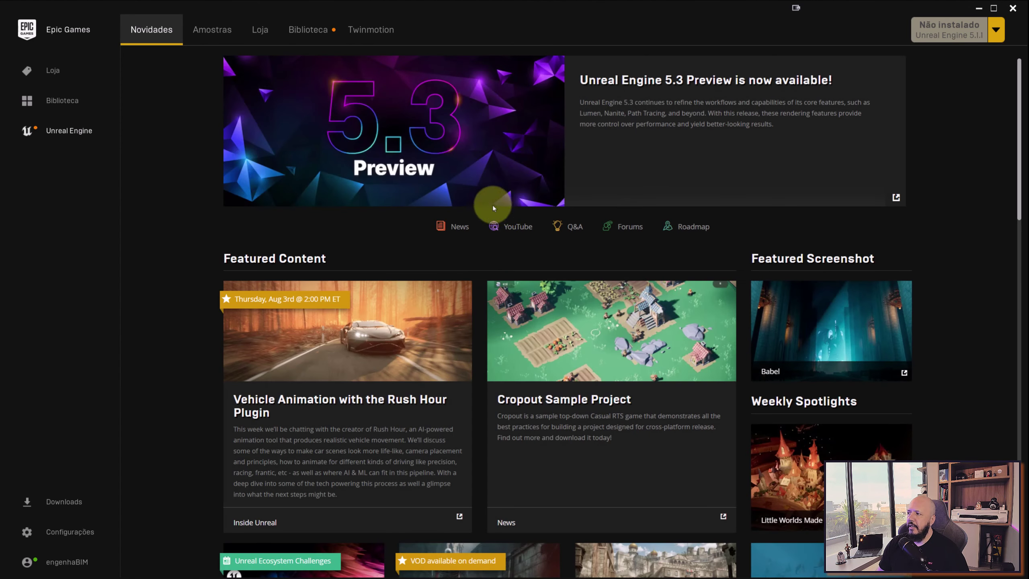
- Bring the Epic Games Launcher forward and close its account options
key("super")
left_click(58, 564)
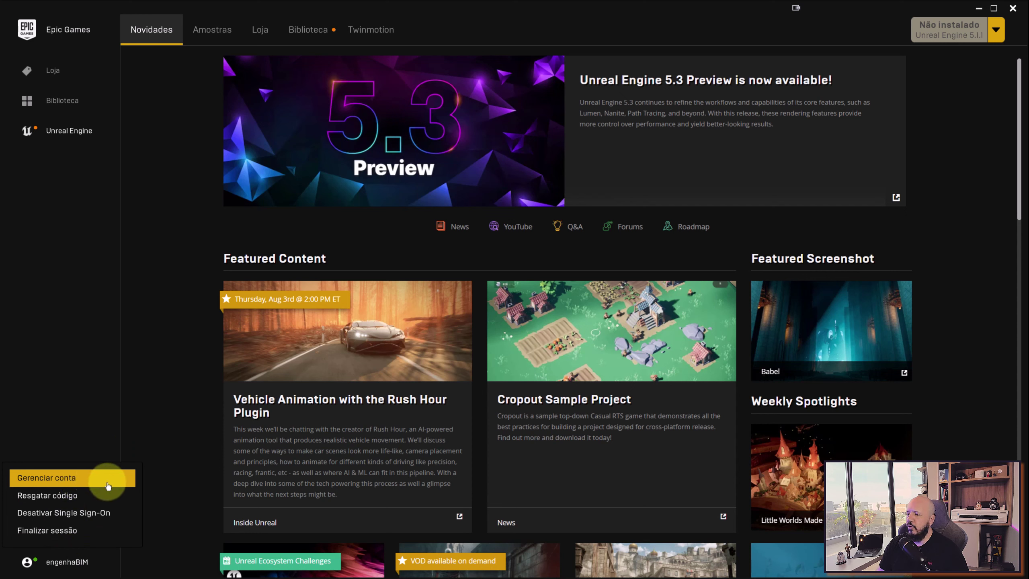
left_click(129, 356)
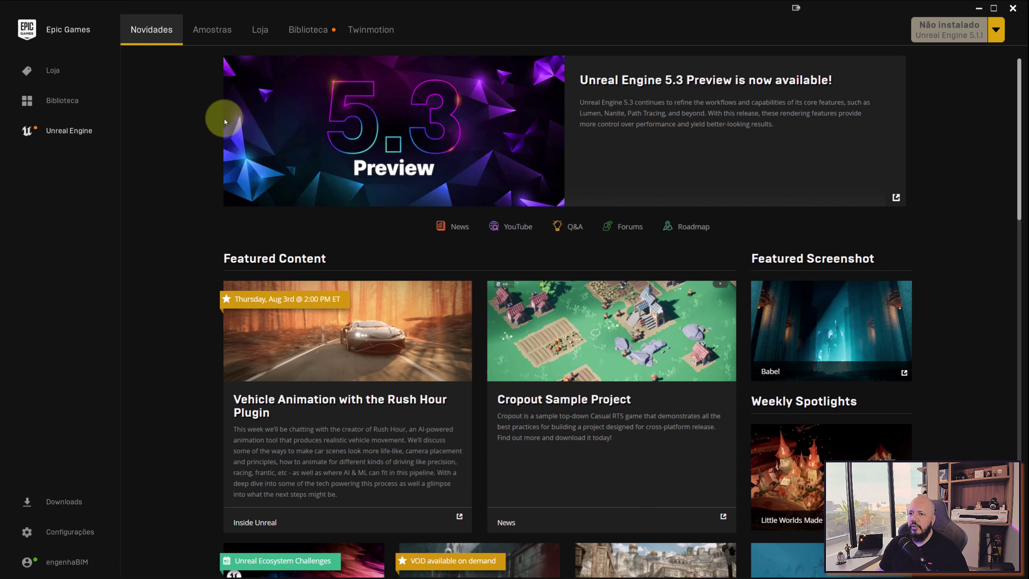
- Check the Twinmotion versions, keeping EDU 2023.1.2, then view the engine Library
left_click(360, 30)
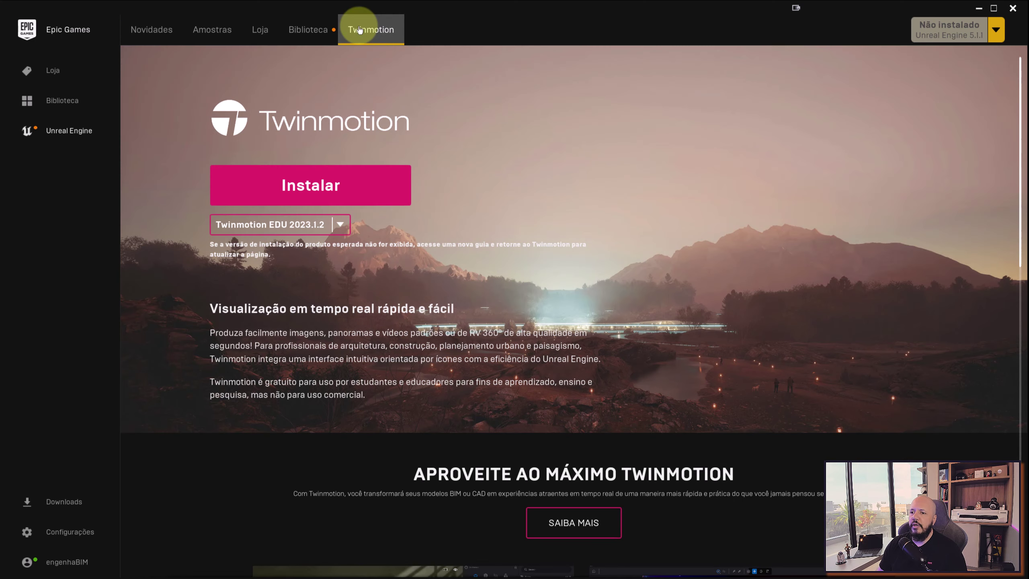
left_click(340, 224)
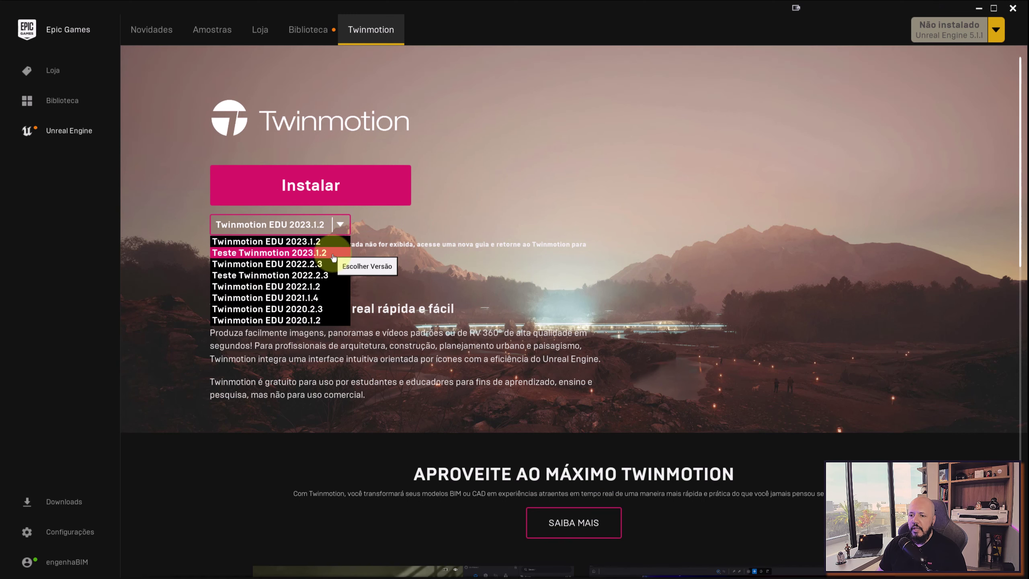
left_click(340, 225)
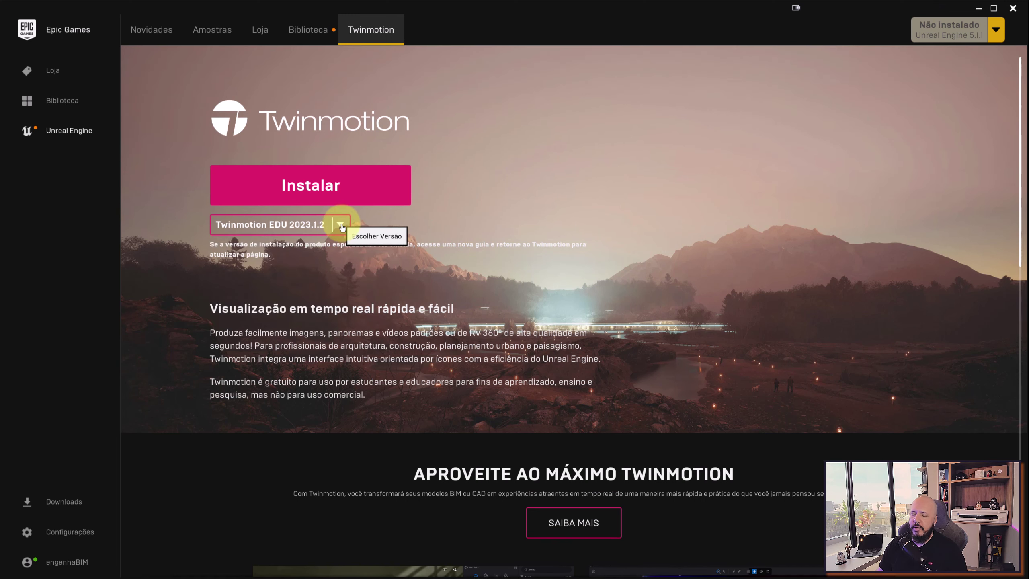
left_click(341, 226)
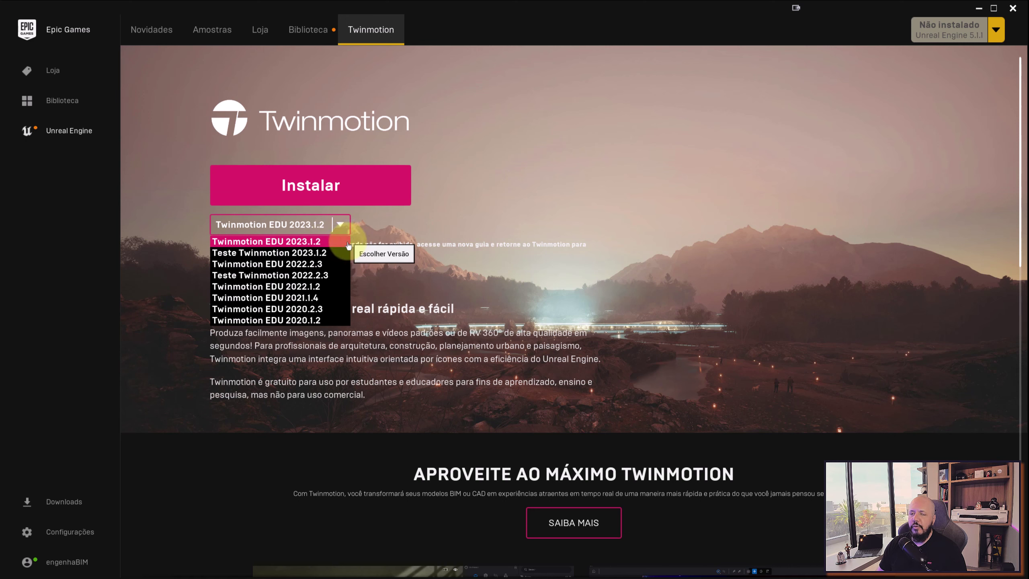
left_click(551, 185)
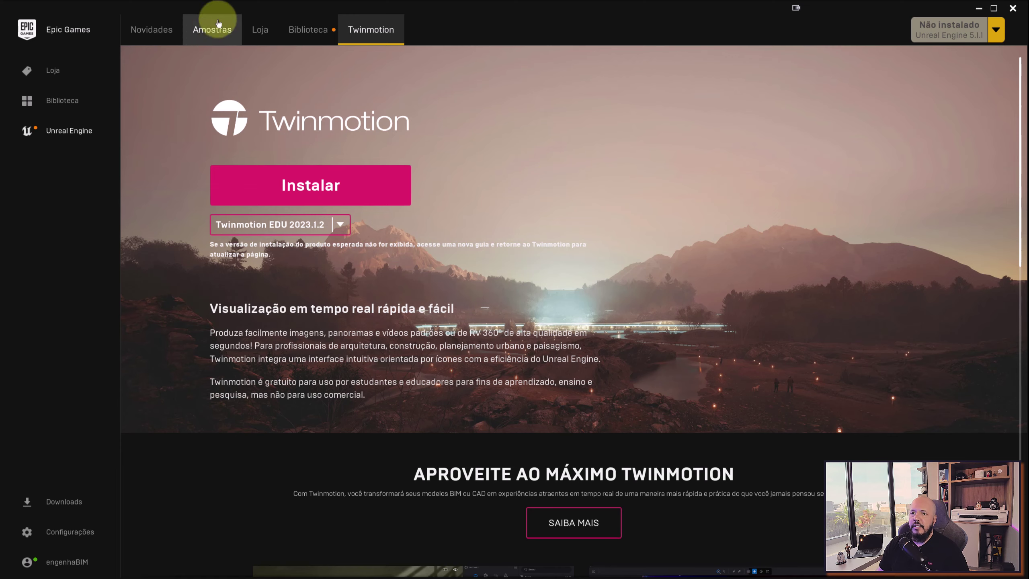
left_click(292, 28)
left_click(240, 38)
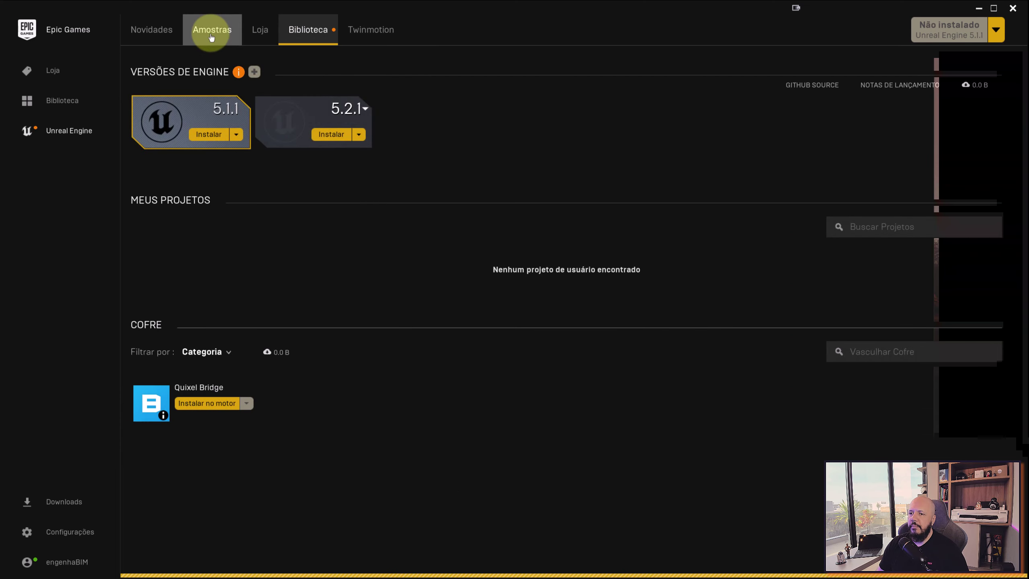
- Open the Concrete folder under Materials in the Twinmotion library
left_click(153, 30)
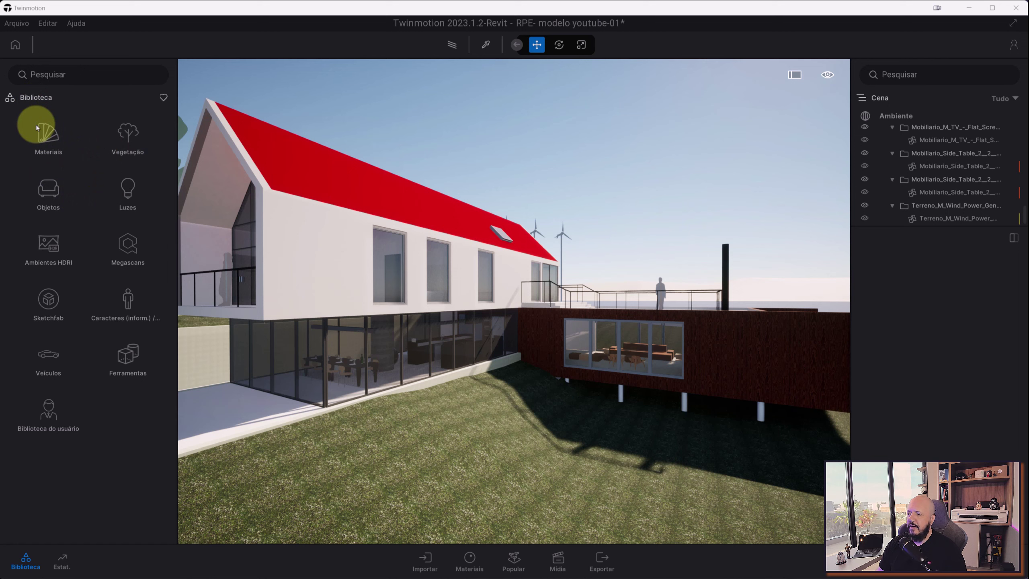
left_click(56, 137)
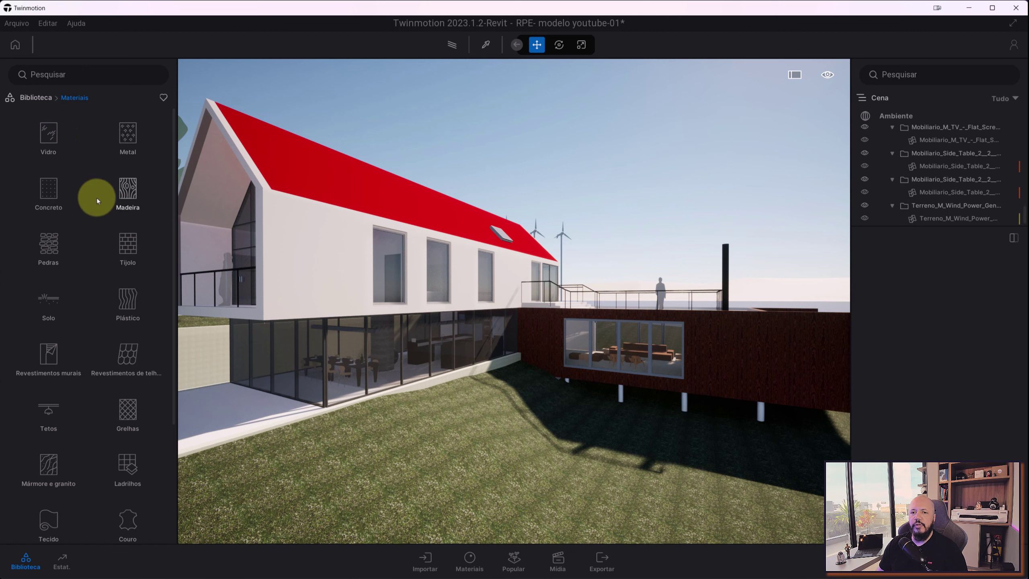
left_click(50, 190)
mouse_move(49, 185)
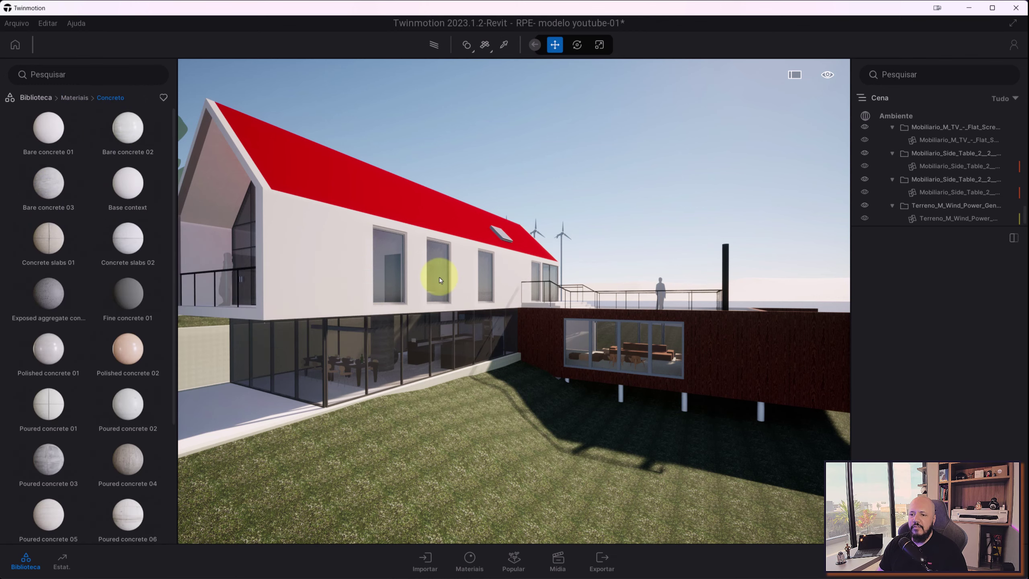
- Apply Exposed aggregate concrete 01 to the house wall
mouse_move(436, 276)
left_mouse_down()
mouse_move(326, 258)
mouse_move(260, 296)
mouse_move(275, 364)
mouse_move(368, 356)
mouse_move(289, 355)
mouse_move(297, 347)
left_mouse_up()
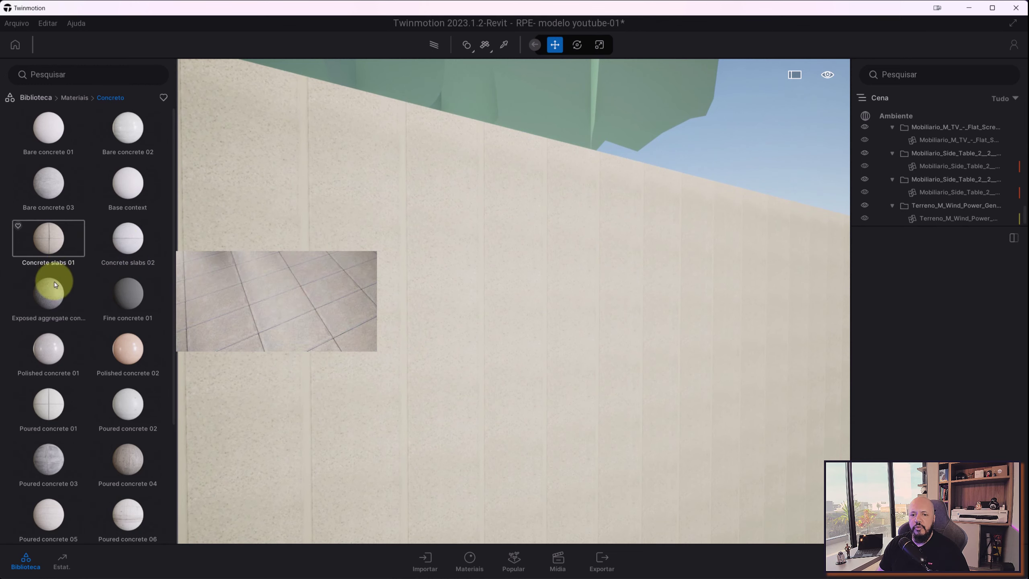
left_click_drag(48, 293, 438, 284)
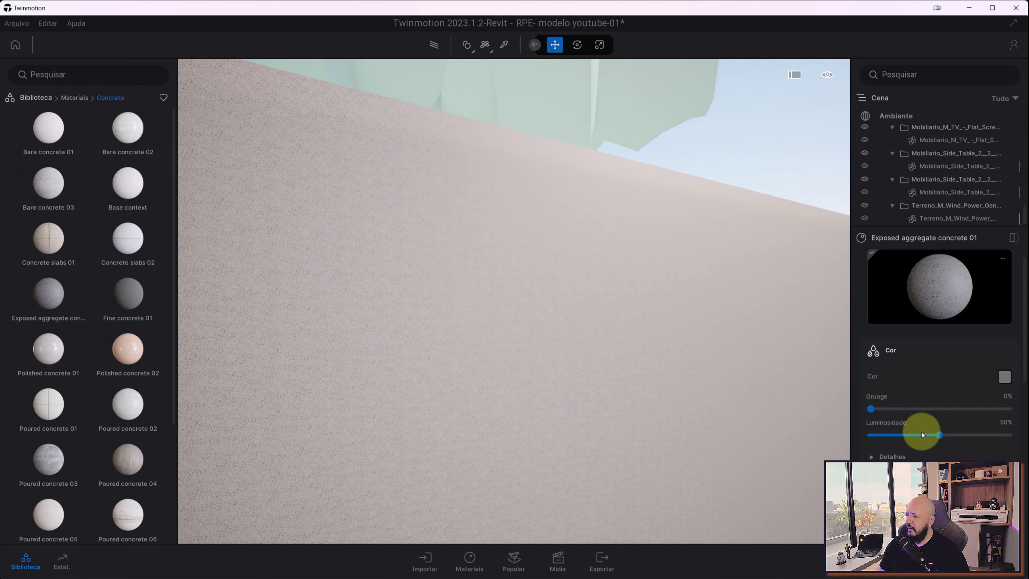
scroll(938, 426, "down", 1)
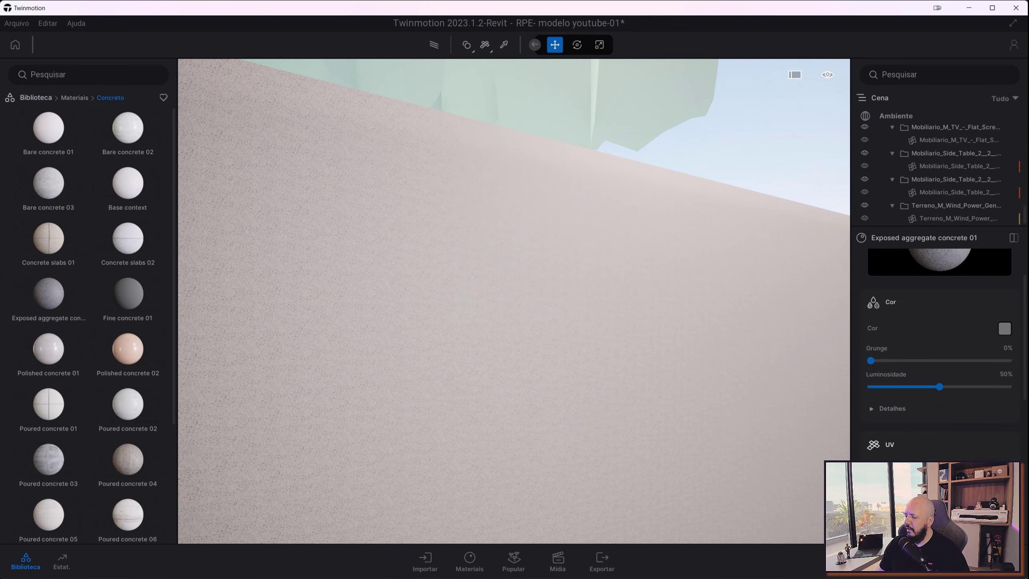
mouse_move(671, 416)
left_mouse_down()
mouse_move(409, 363)
mouse_move(845, 267)
left_mouse_up()
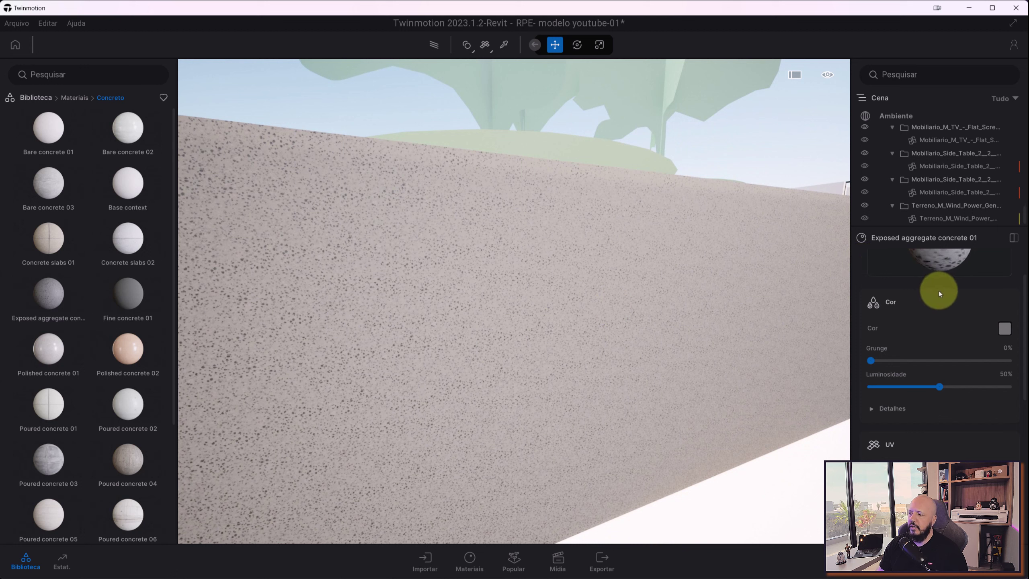
- Review the material's Color, UV and Roughness settings: 50% roughness, 0% metalness
scroll(927, 324, "down", 2)
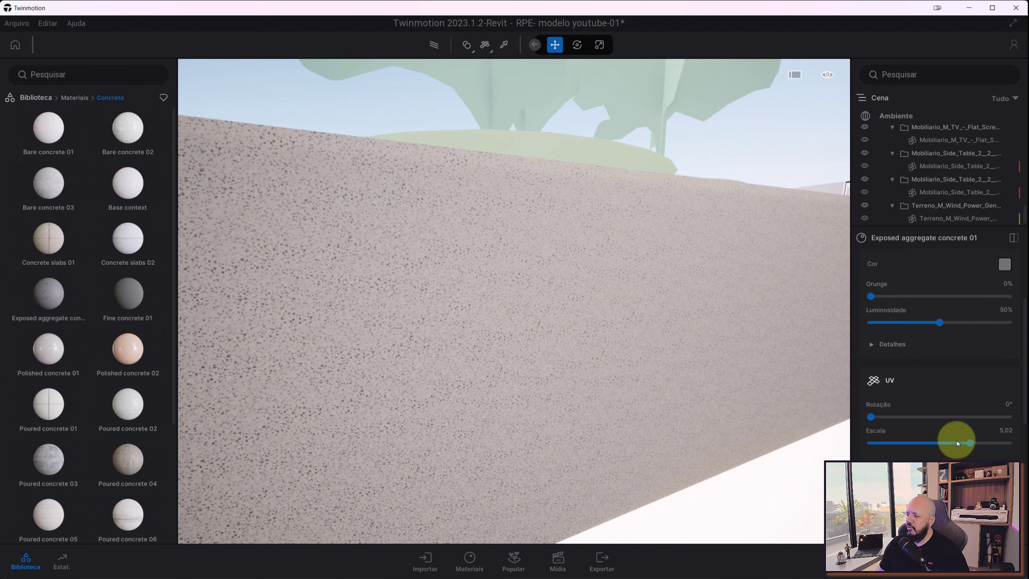
scroll(974, 410, "down", 2)
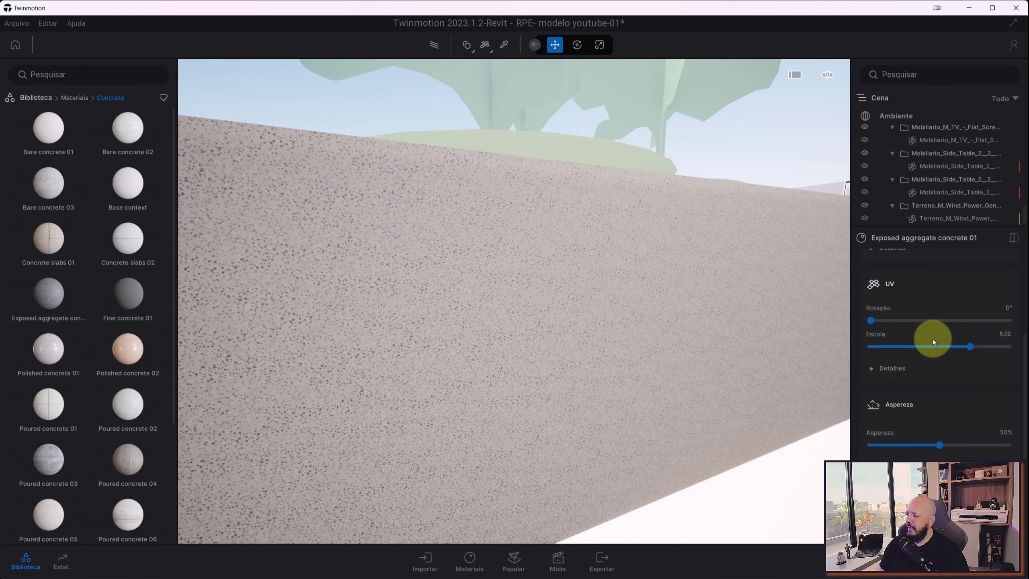
scroll(897, 410, "up", 2)
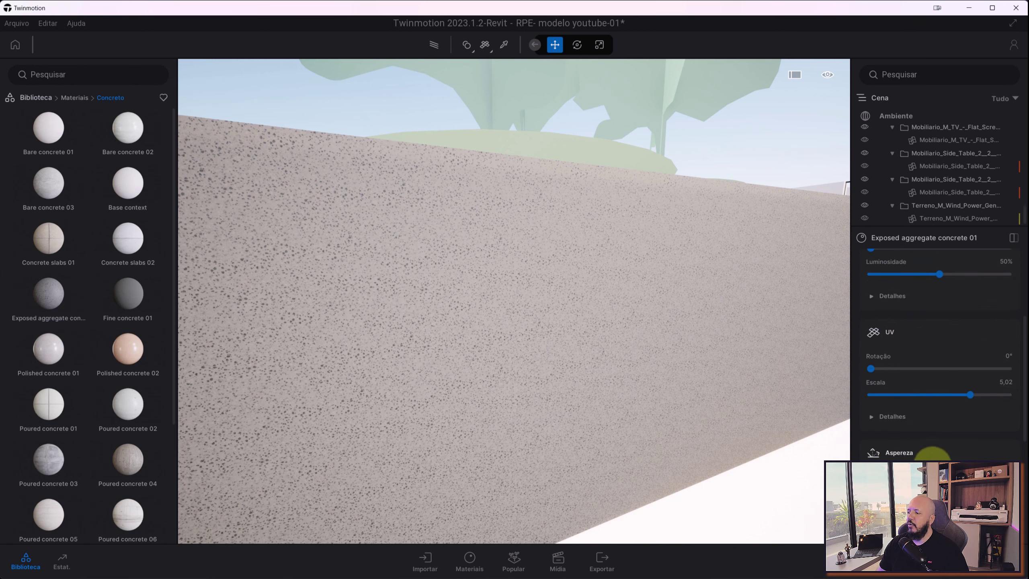
scroll(924, 450, "down", 1)
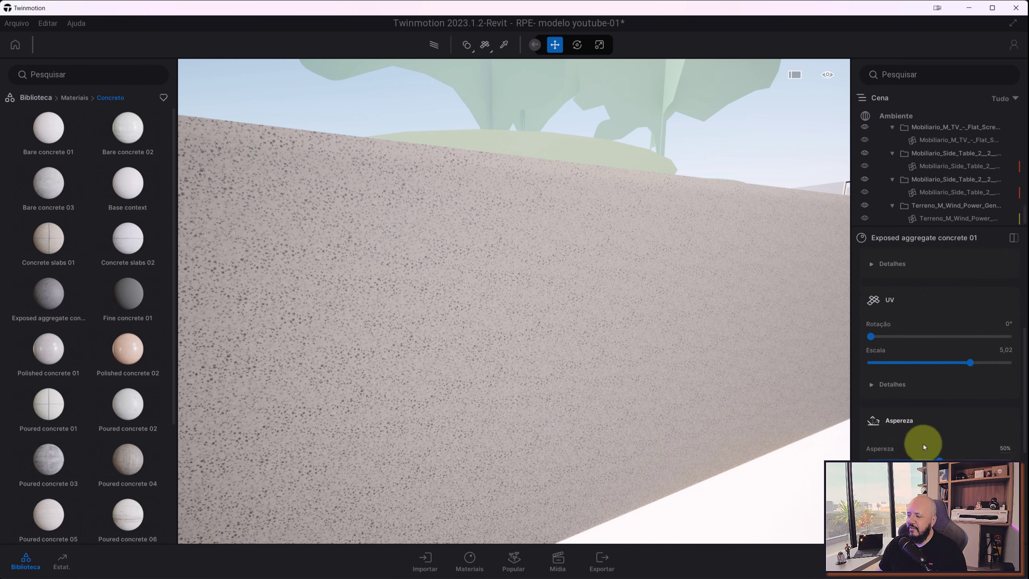
scroll(922, 444, "down", 4)
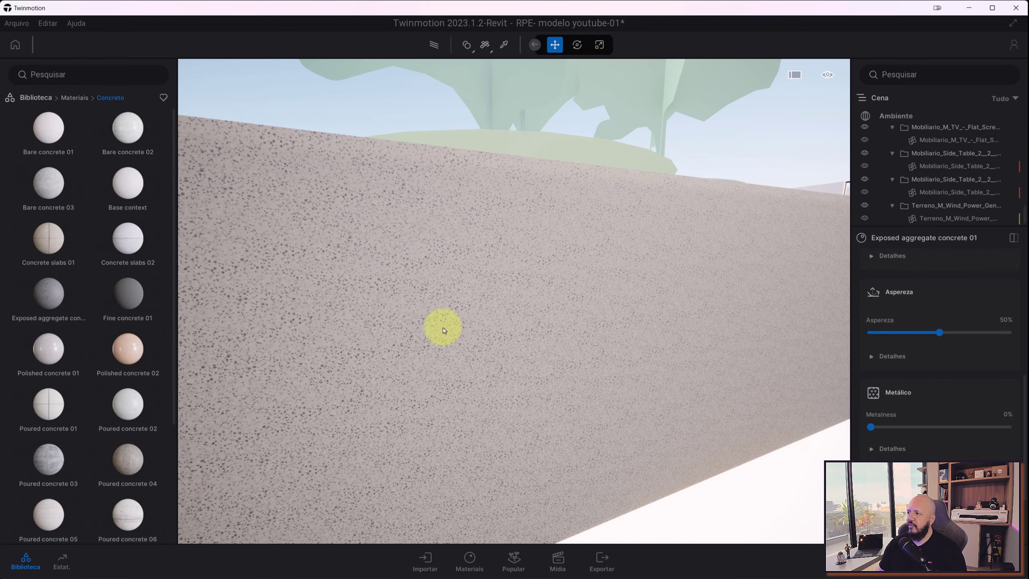
scroll(344, 345, "up", 3)
scroll(377, 334, "down", 5)
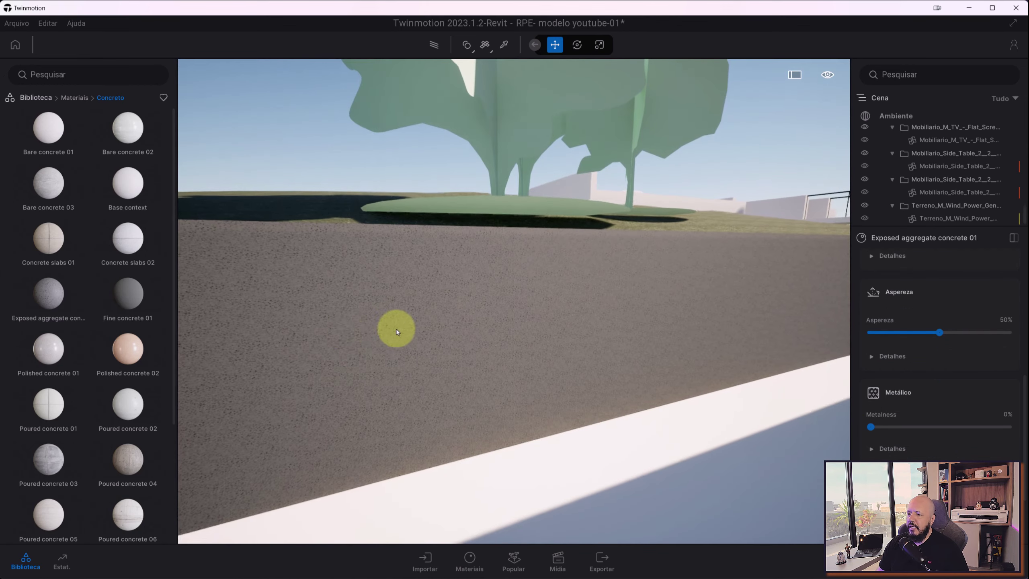
scroll(95, 183, "down", 1)
scroll(97, 189, "down", 1)
scroll(98, 193, "down", 1)
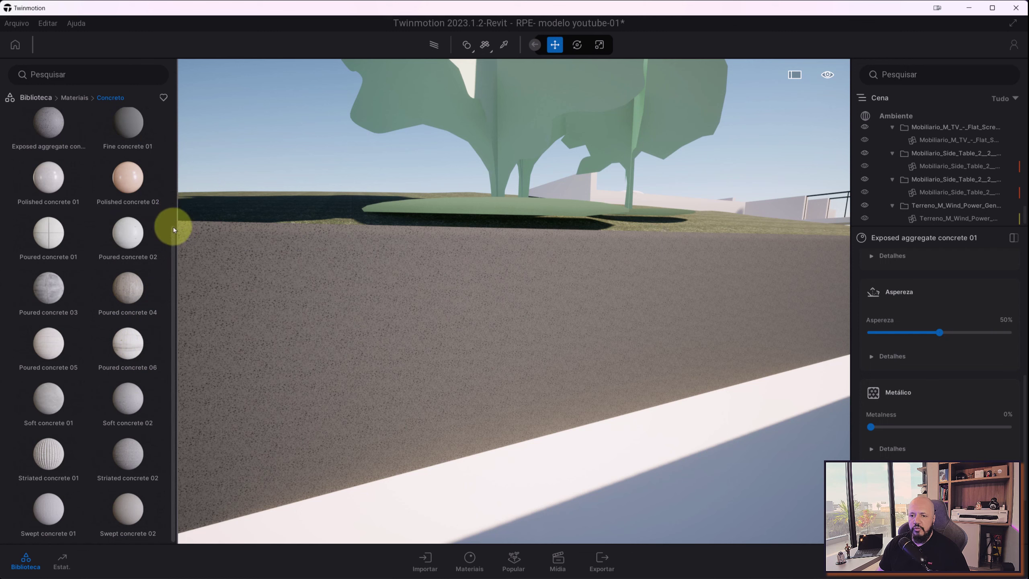
- Switch the library from Concrete to the Metal materials and browse the list
scroll(119, 284, "up", 3)
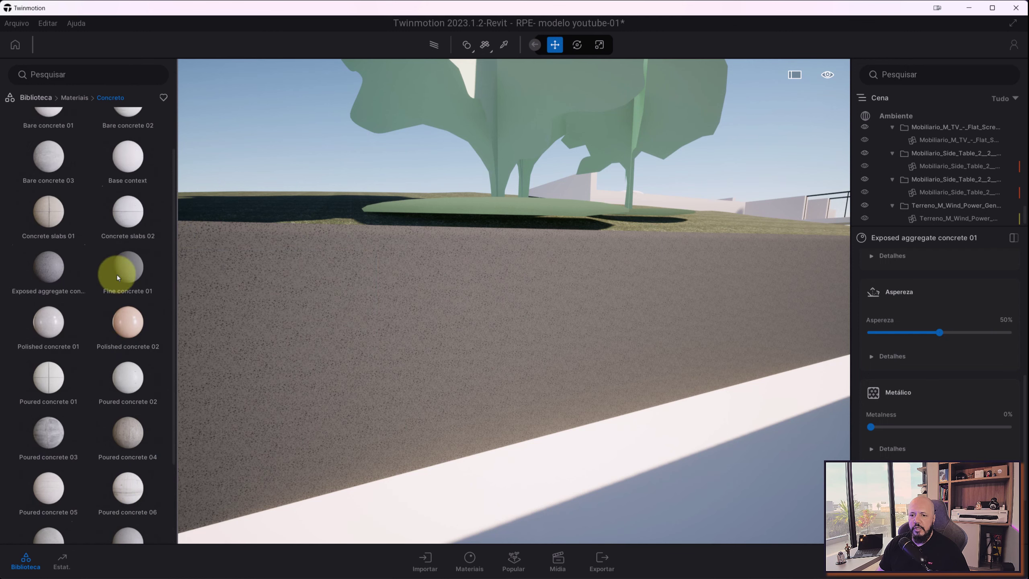
scroll(111, 270, "down", 3)
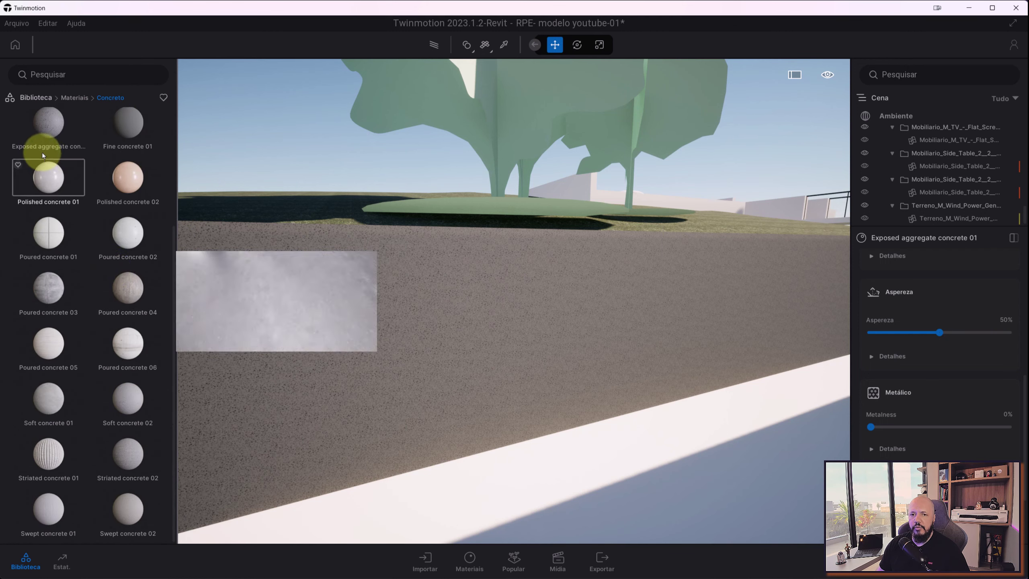
left_click(75, 98)
left_click(127, 134)
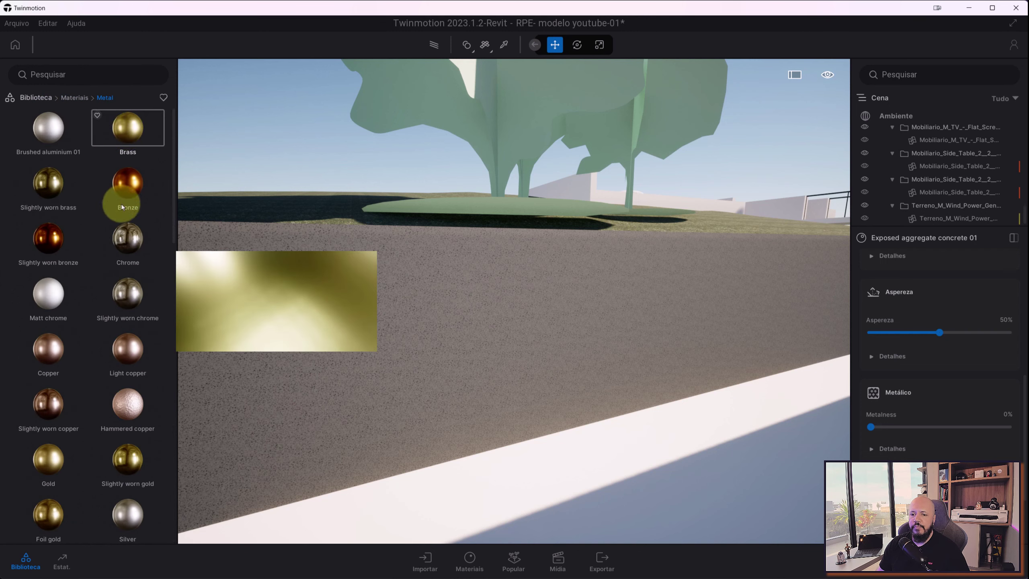
scroll(120, 209, "down", 3)
scroll(119, 211, "down", 3)
scroll(118, 214, "down", 3)
scroll(118, 215, "down", 2)
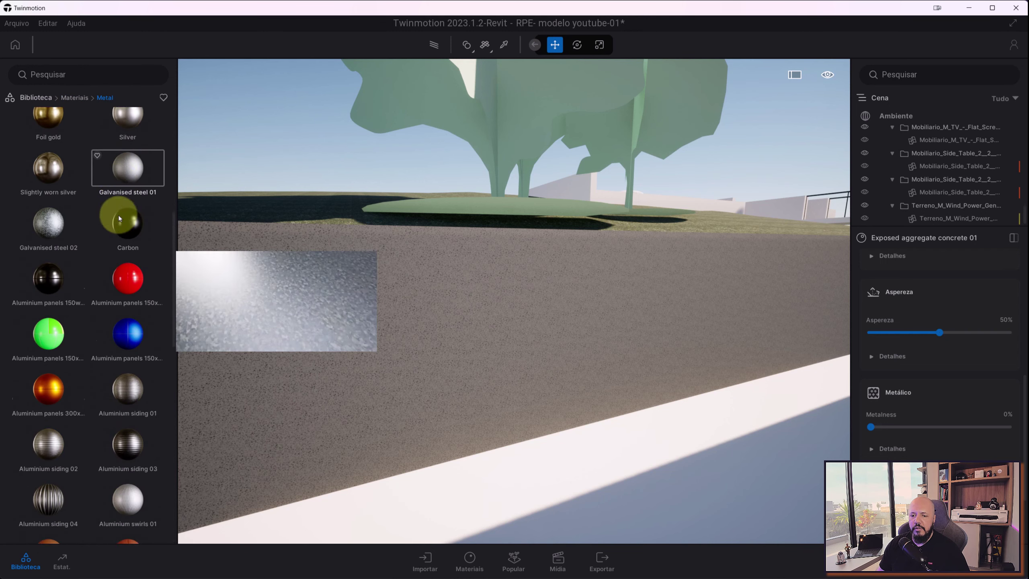
scroll(118, 214, "down", 3)
scroll(118, 213, "down", 3)
scroll(119, 214, "down", 3)
scroll(119, 214, "down", 3)
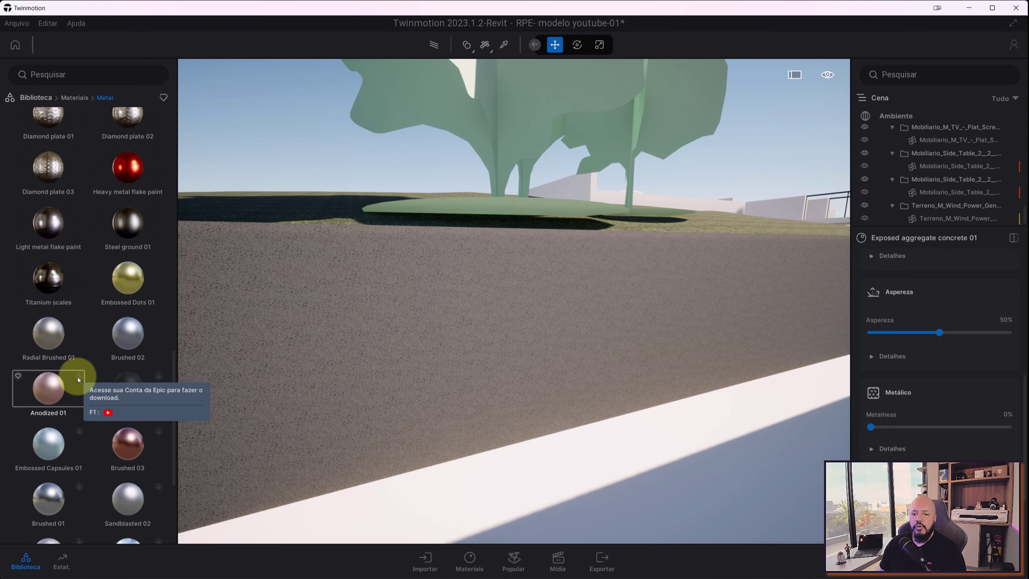
- Try applying Brushed 01 to the wall, which needs an Epic sign-in to download
scroll(86, 188, "up", 2)
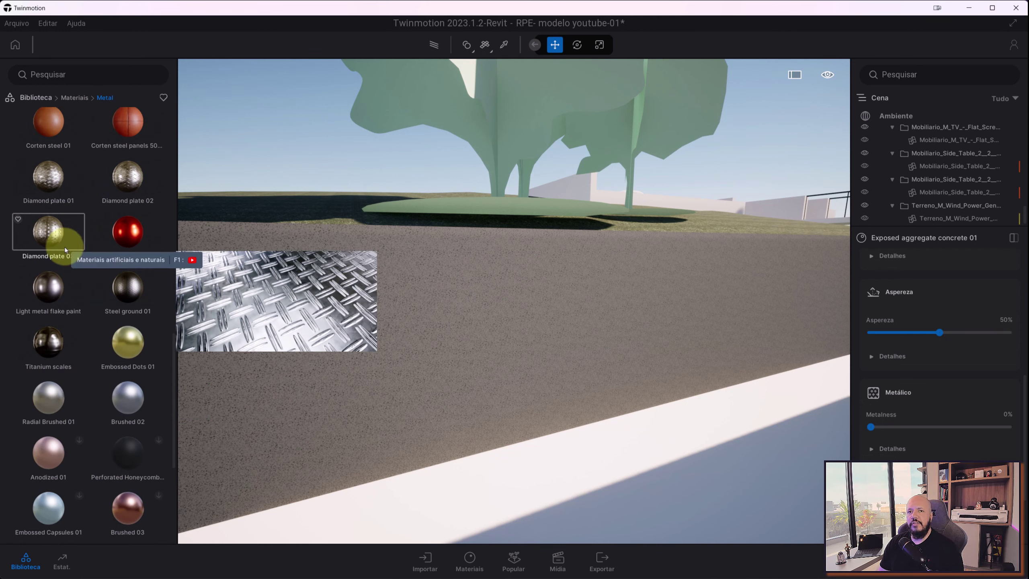
scroll(65, 243, "down", 1)
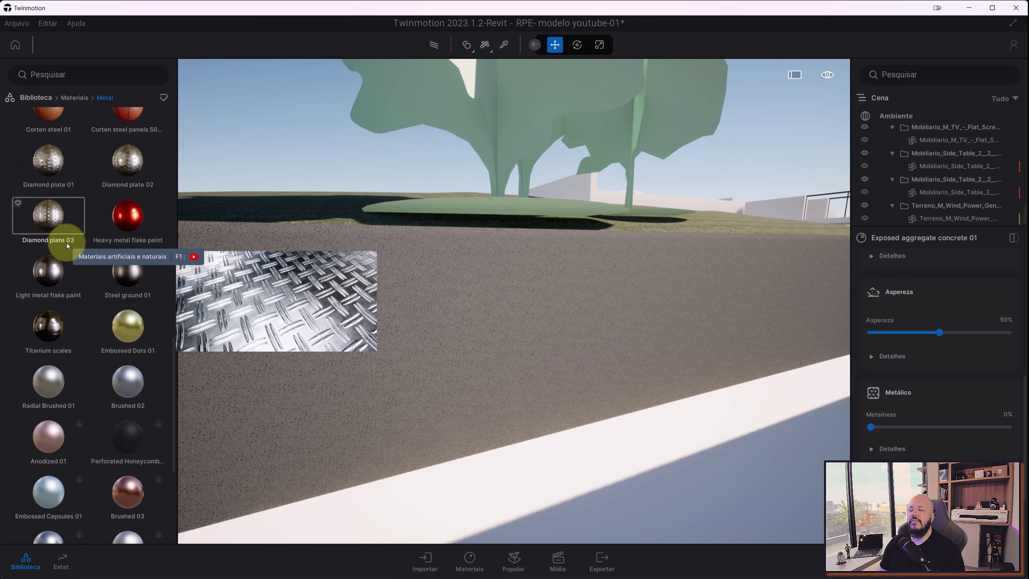
scroll(72, 242, "down", 3)
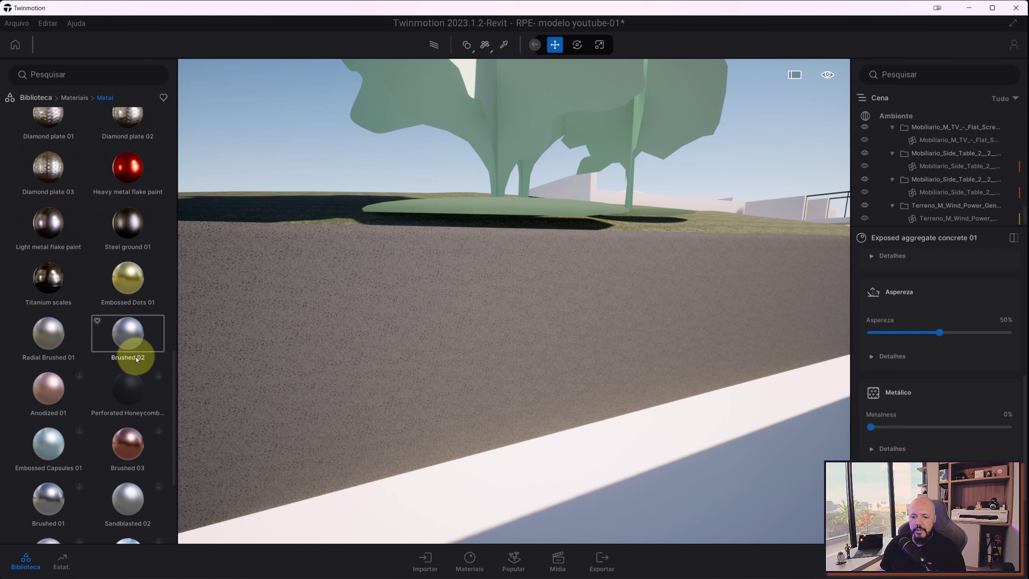
scroll(134, 353, "down", 2)
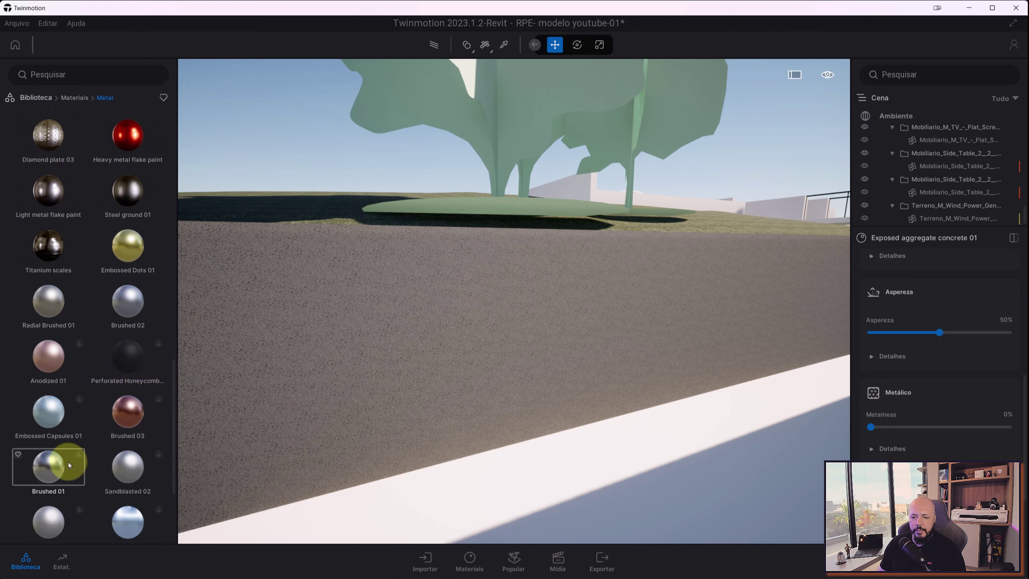
left_click_drag(47, 469, 407, 330)
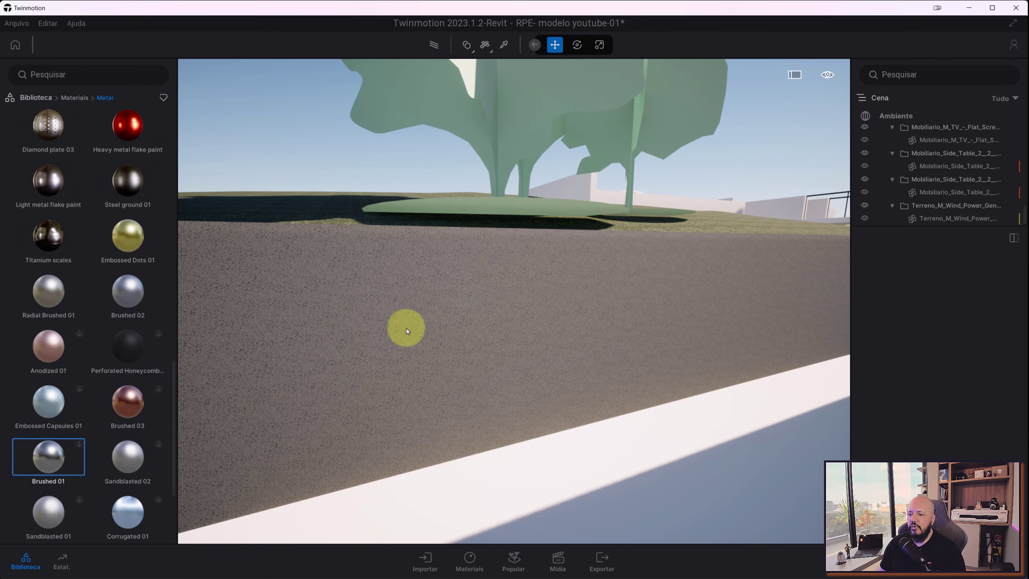
mouse_move(48, 466)
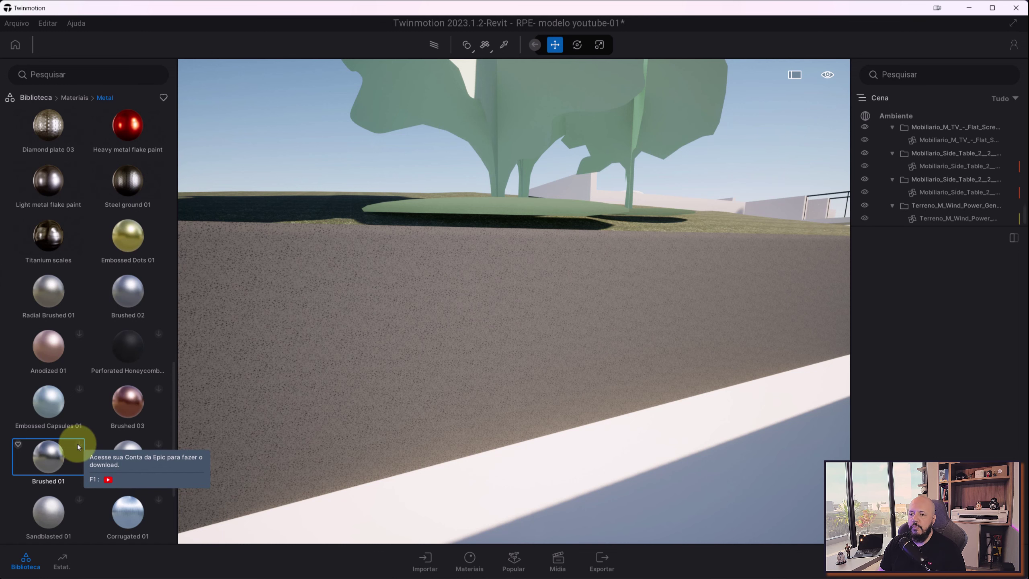
scroll(553, 292, "up", 2)
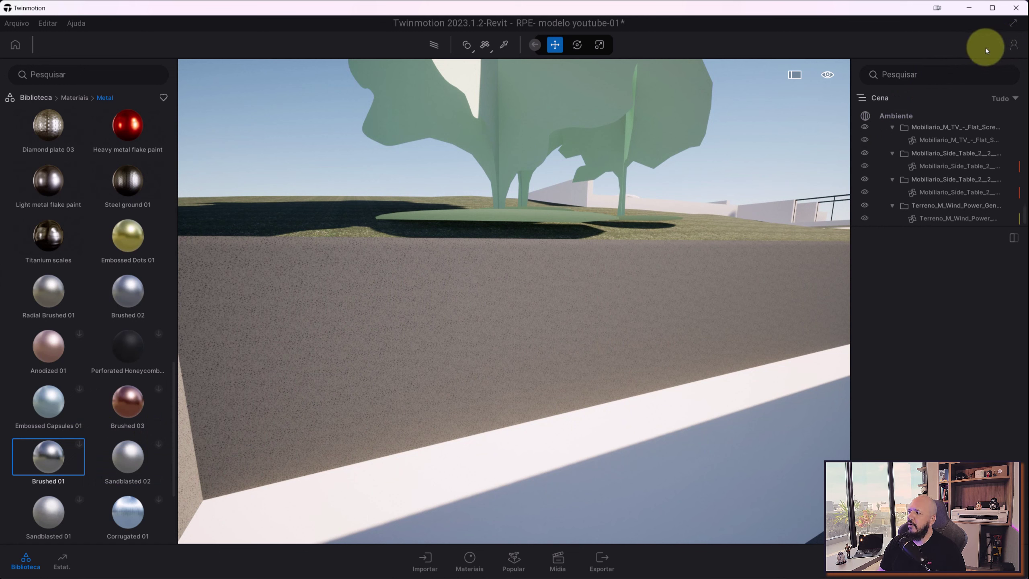
left_click(1013, 43)
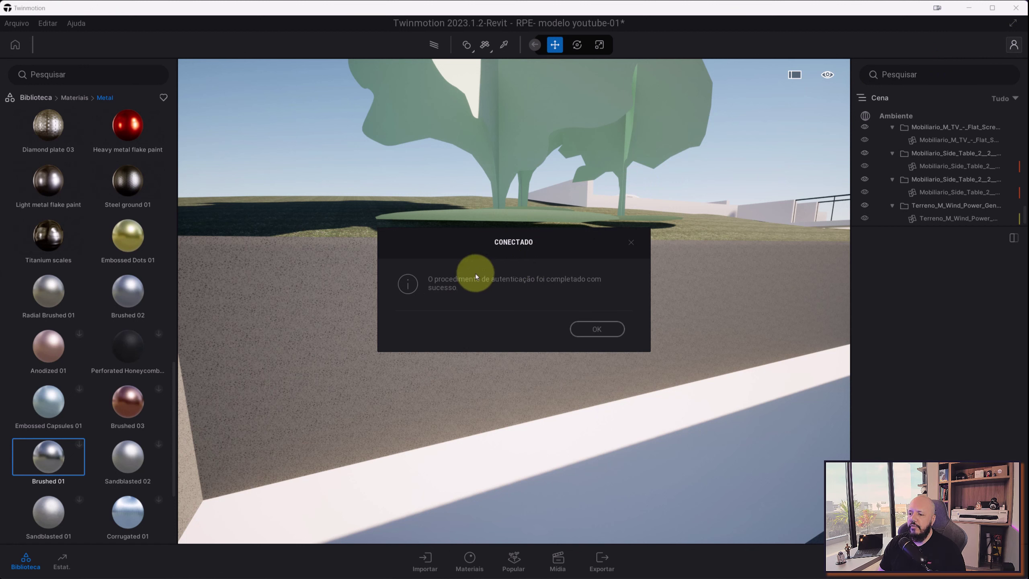
left_click(593, 328)
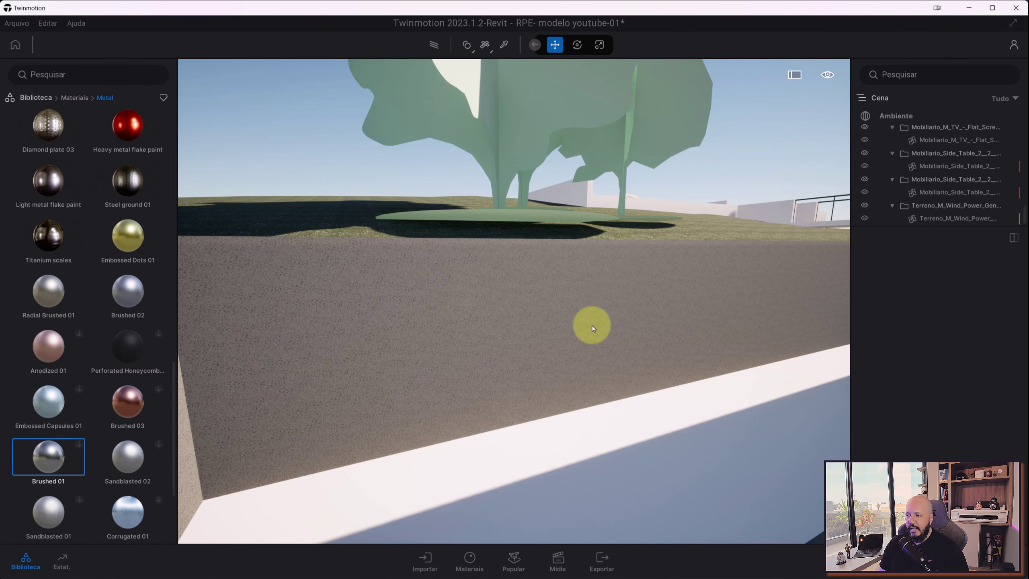
key("super")
type("epic")
key("Return")
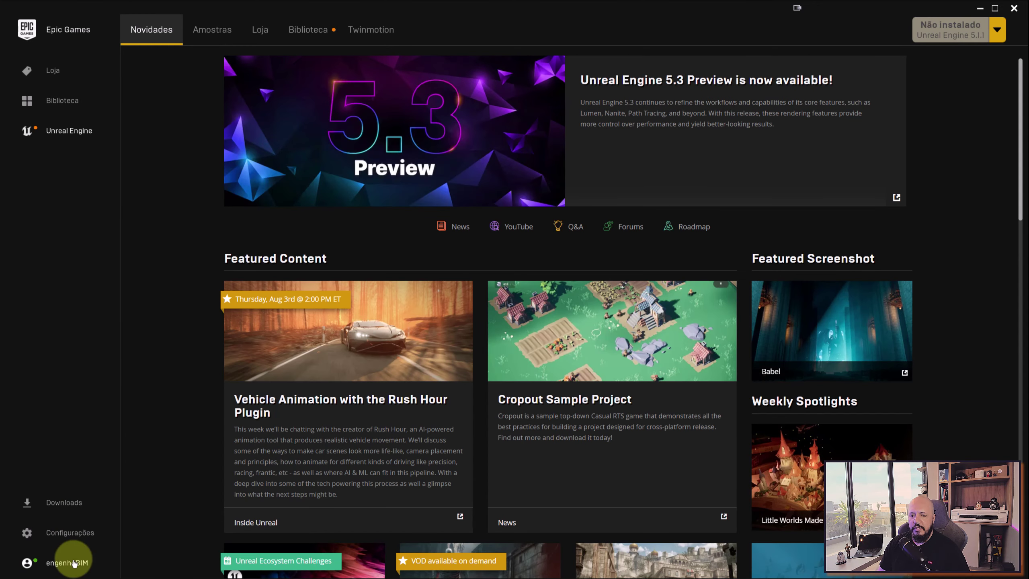
left_click(72, 563)
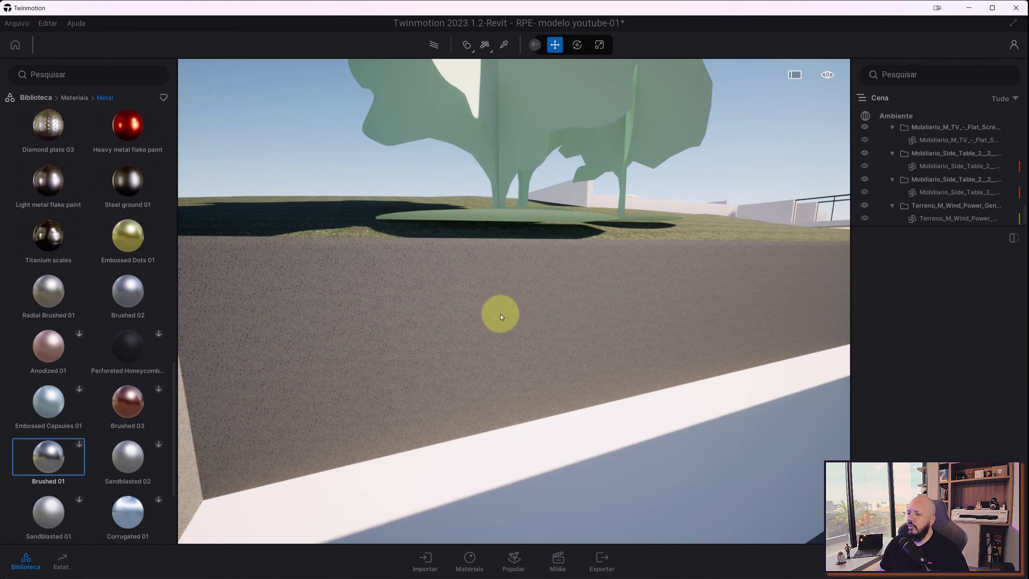
- View and close the Epic account settings page, then restore Twinmotion via Task View
left_click(1013, 45)
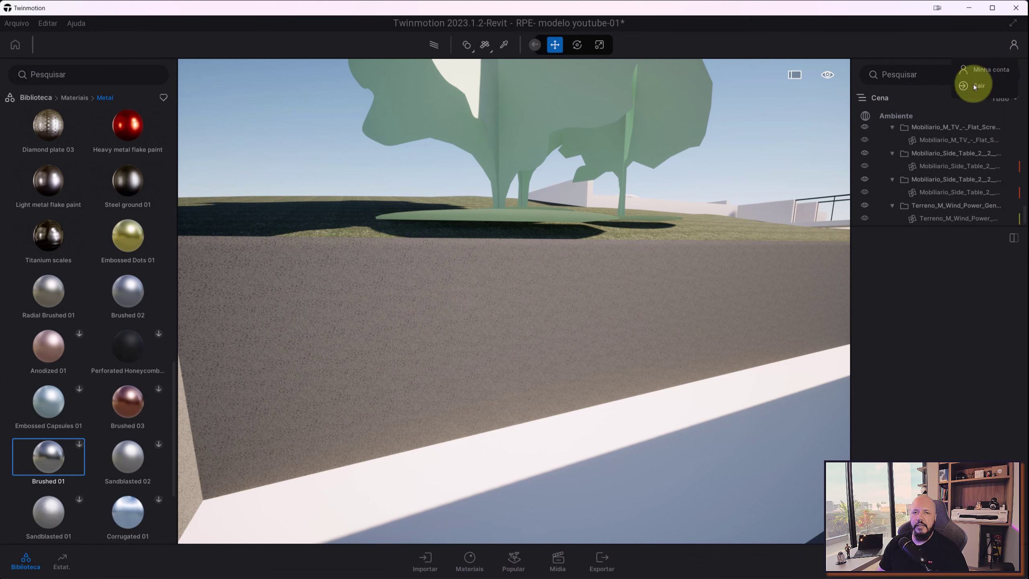
left_click(987, 70)
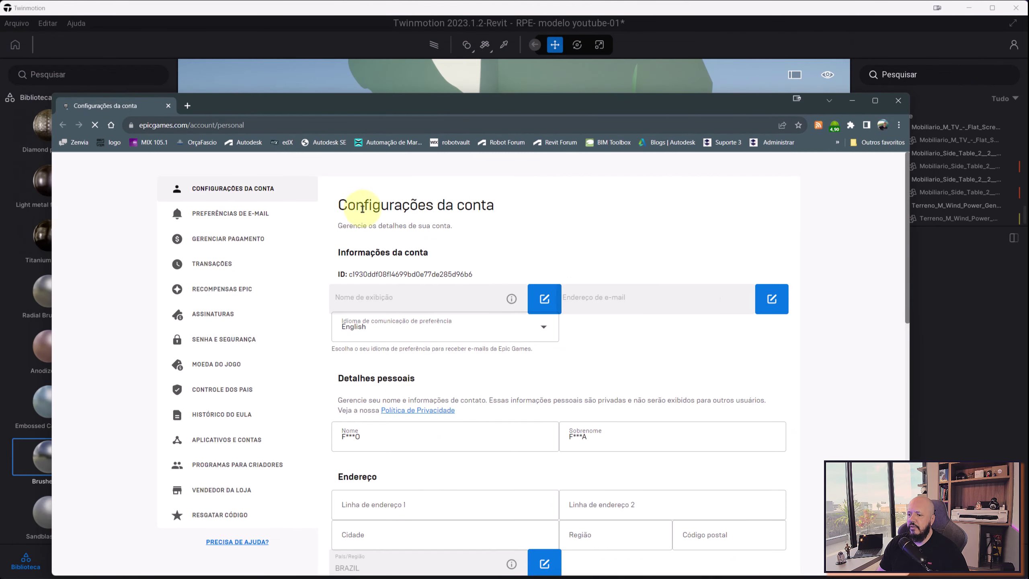
left_click(900, 101)
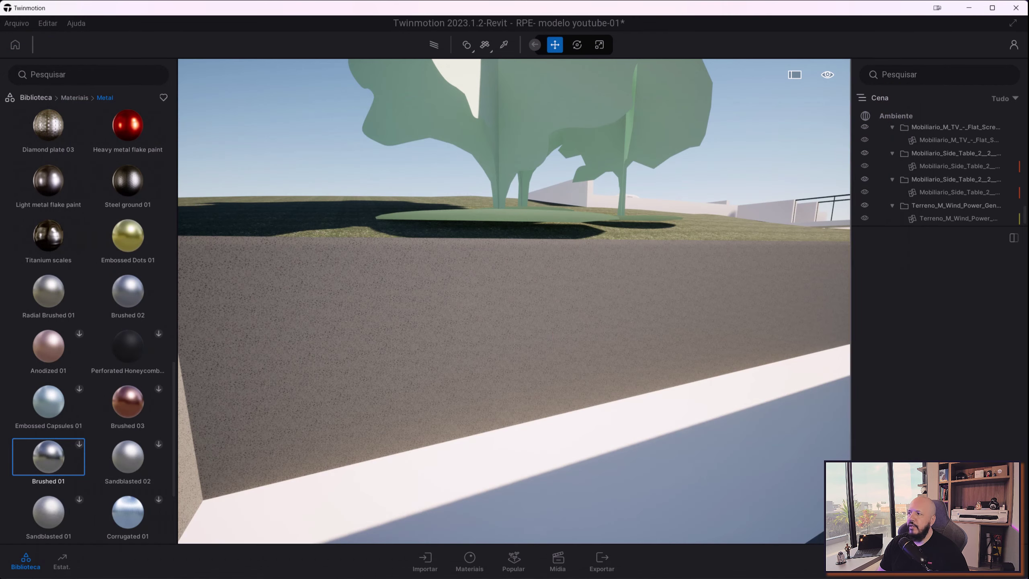
left_click(969, 8)
key("super+Tab")
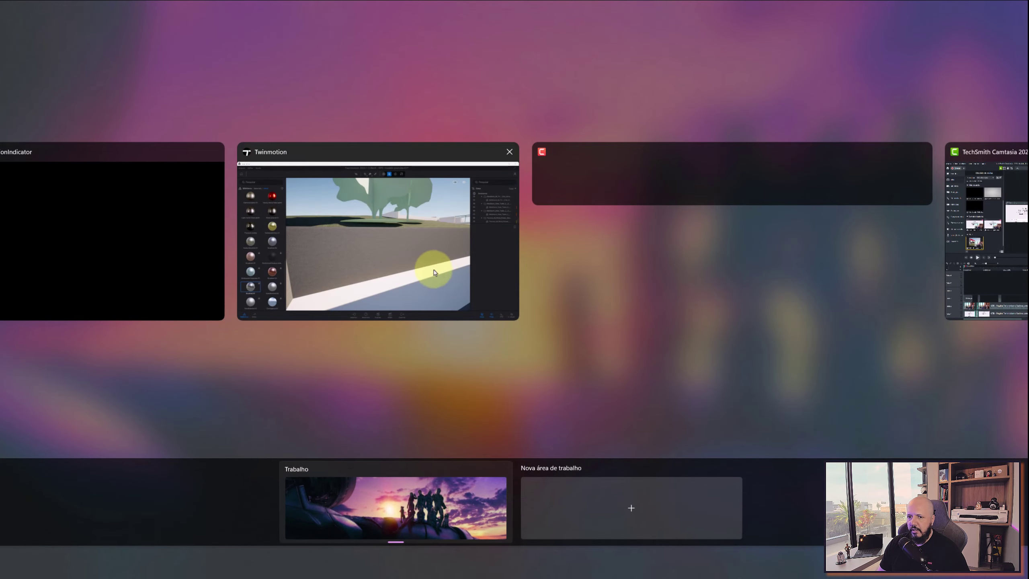
left_click(367, 231)
key("super")
- Relaunch the Epic Games Launcher and check the signed-in account
type("epic")
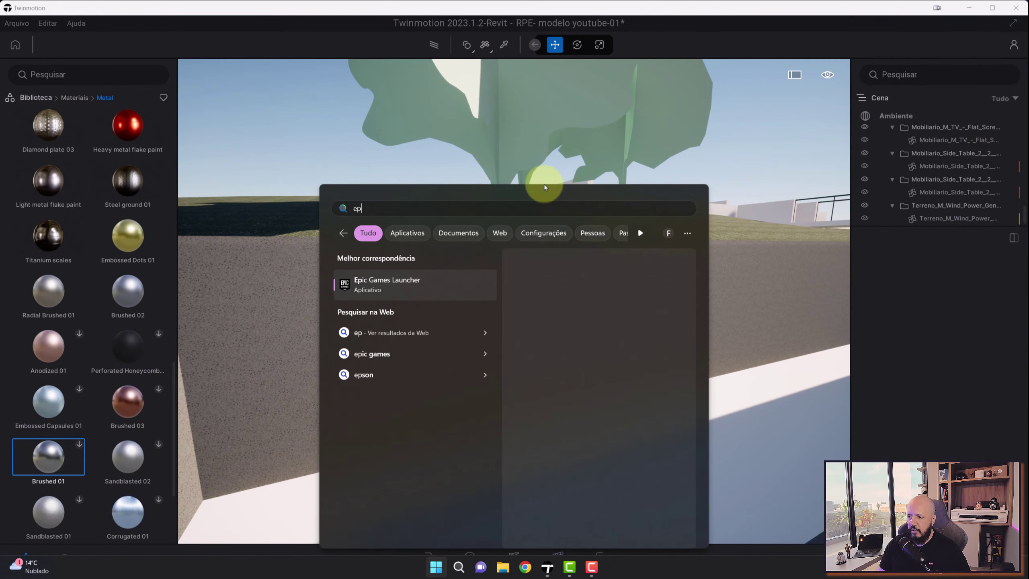
key("Return")
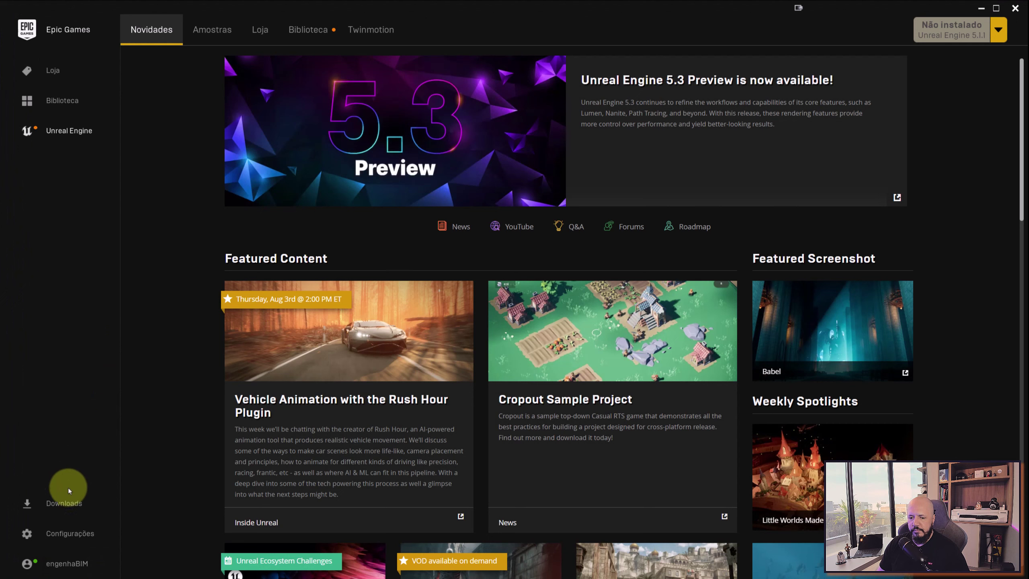
left_click(60, 563)
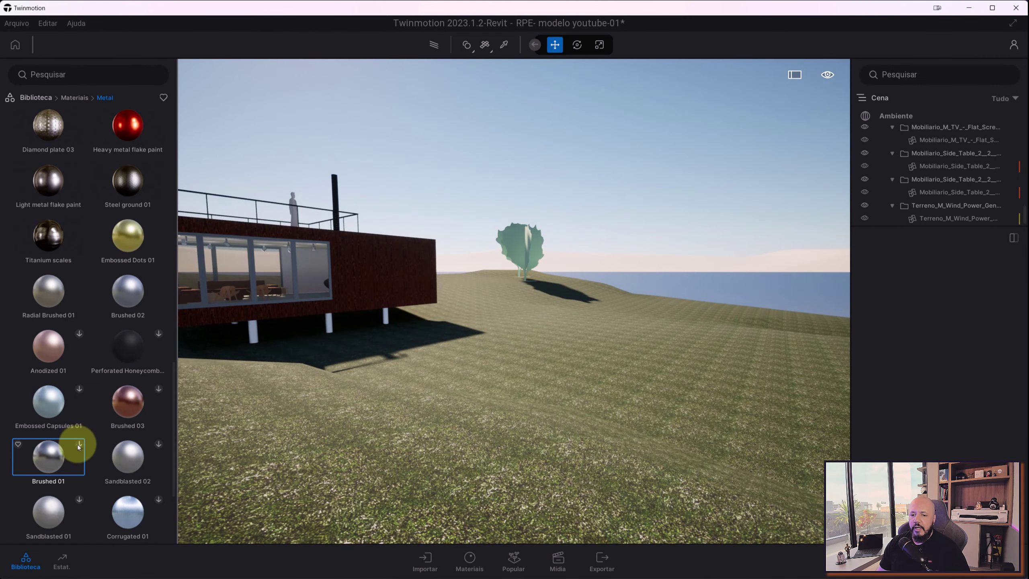
- Download Brushed 01, try it on the low wall, then undo back to concrete
left_click(79, 445)
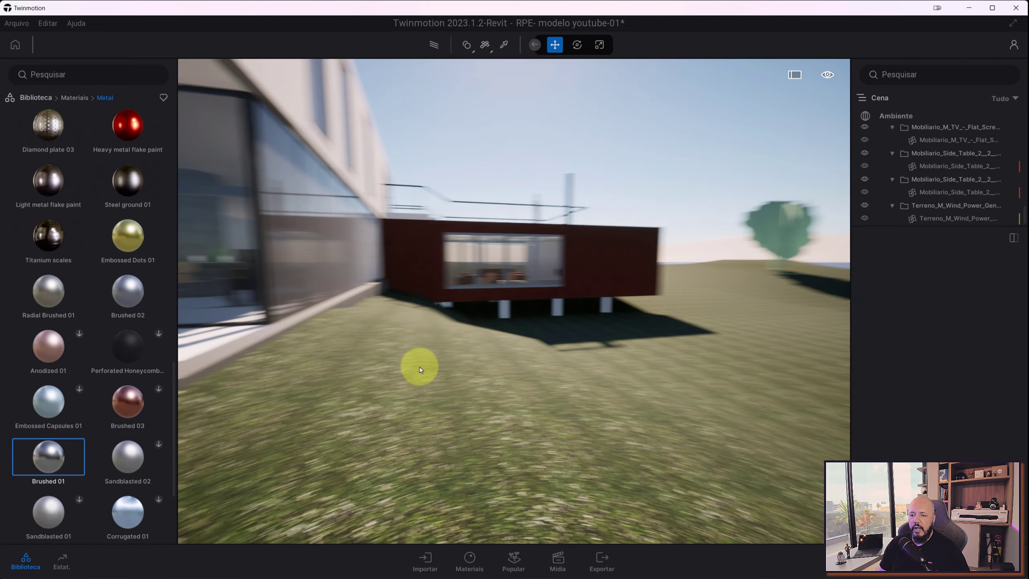
left_click_drag(420, 370, 175, 455)
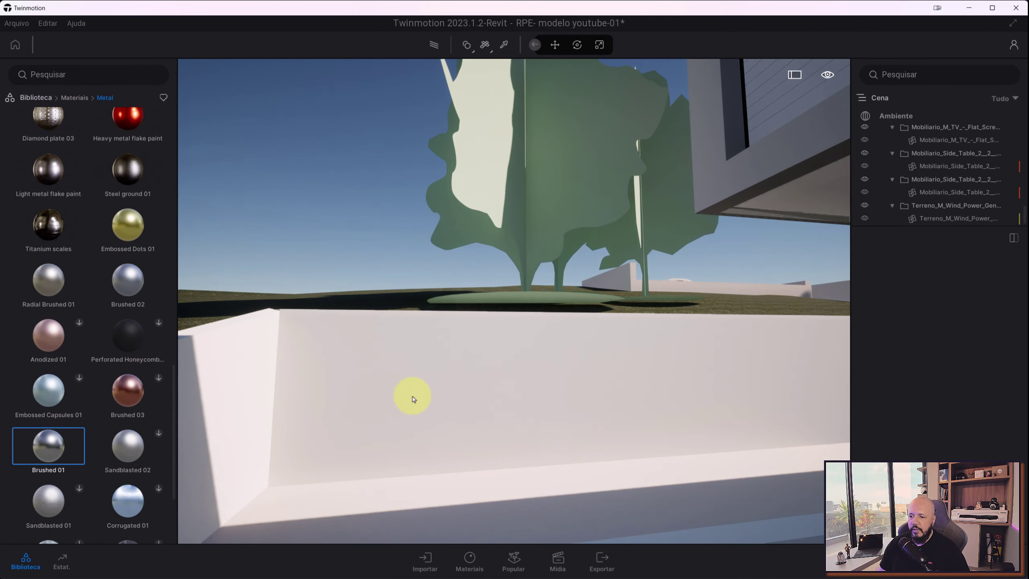
left_click_drag(46, 457, 320, 472)
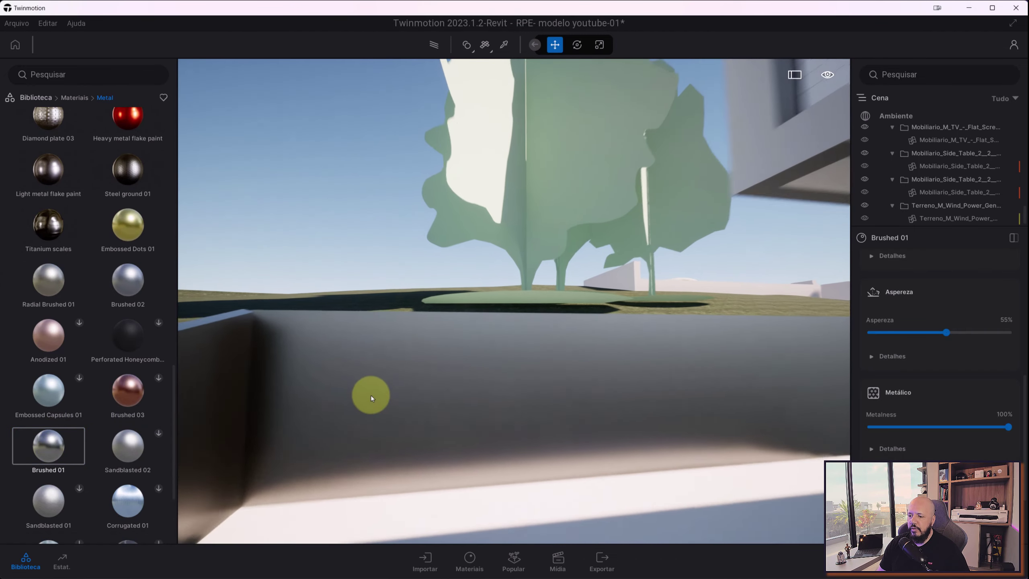
left_click_drag(370, 395, 445, 396)
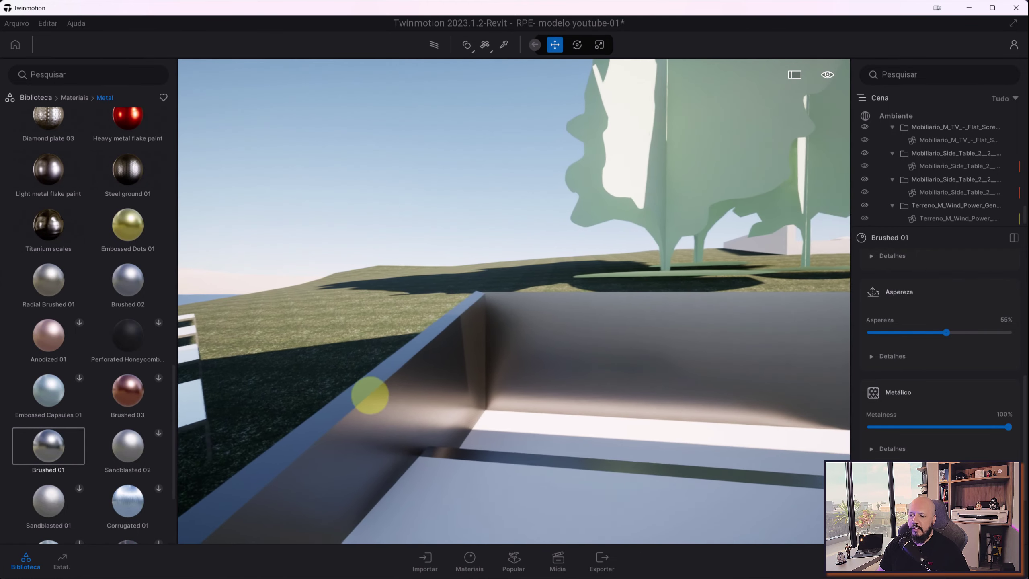
left_click_drag(370, 395, 516, 360)
key("ctrl+z")
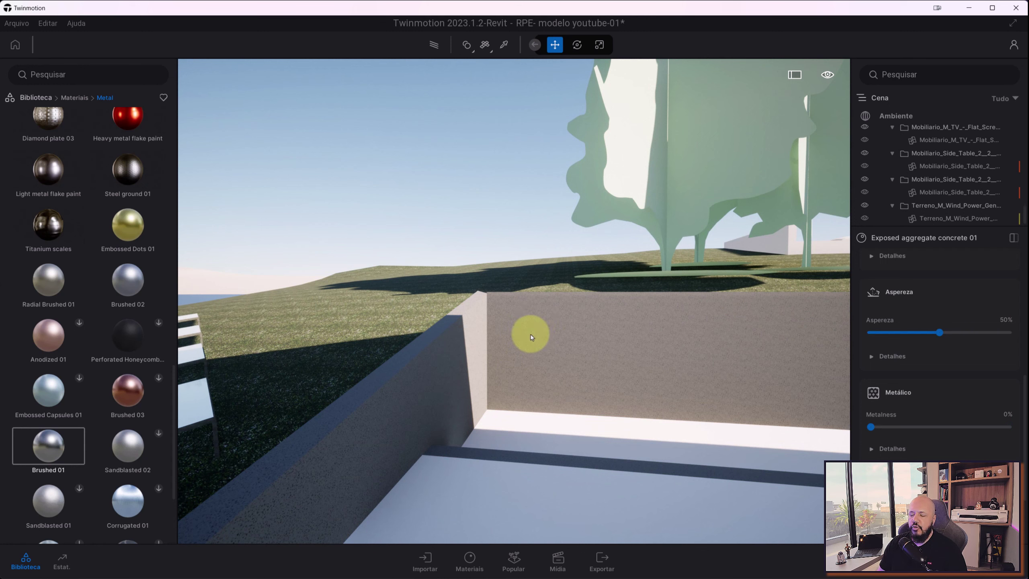
- Browse Ground > Nature and Wall coatings materials, then return to the library's top level
left_click(66, 98)
left_click(44, 257)
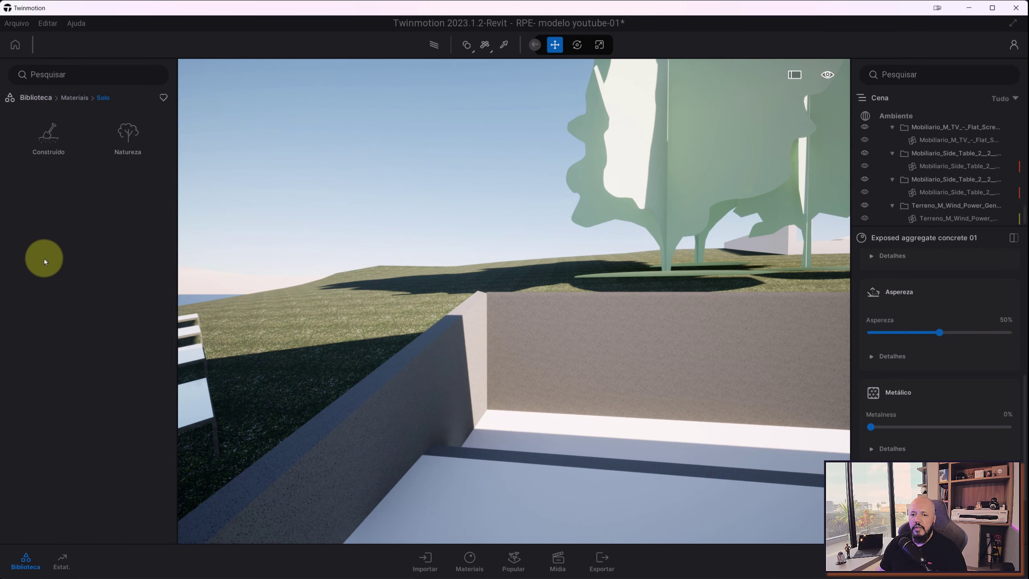
left_click(127, 134)
mouse_move(127, 237)
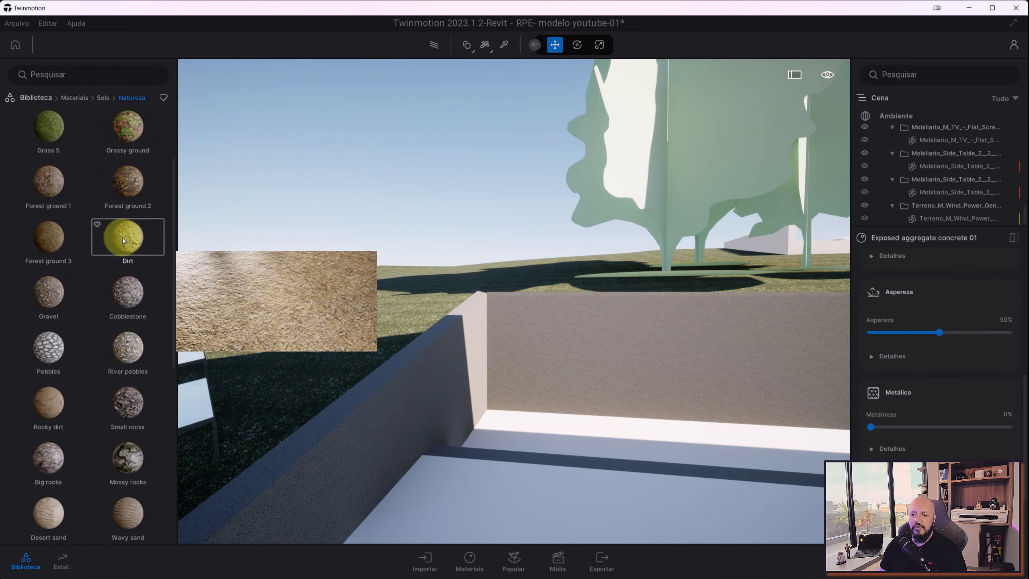
scroll(124, 240, "down", 7)
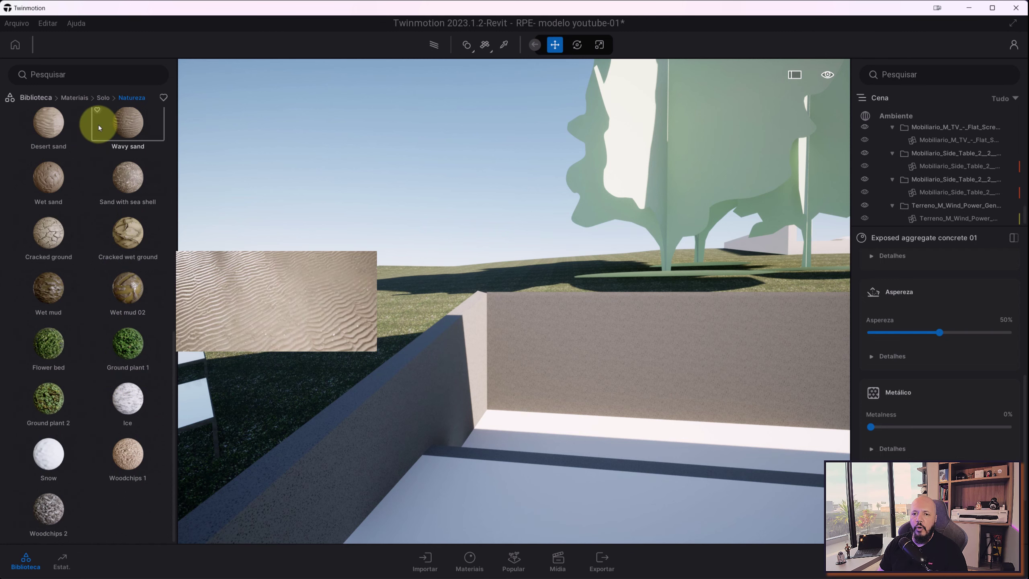
left_click(100, 98)
left_click(75, 98)
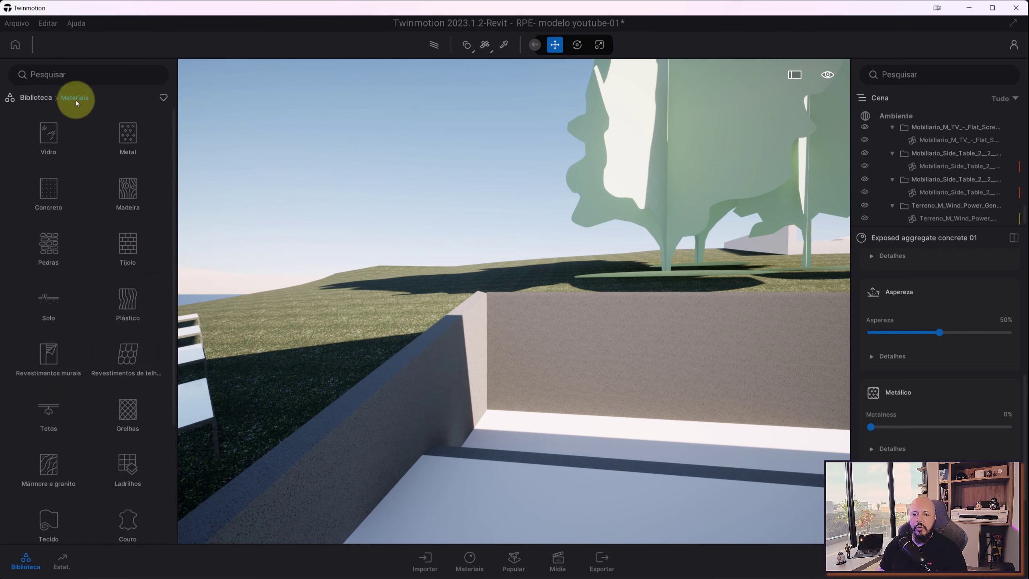
scroll(72, 224, "down", 1)
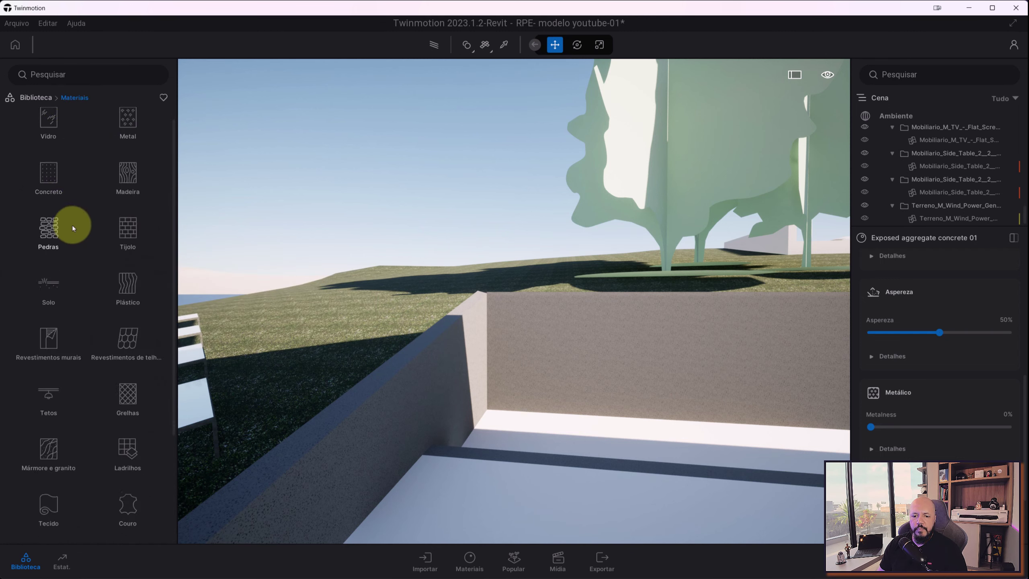
left_click(57, 348)
mouse_move(128, 345)
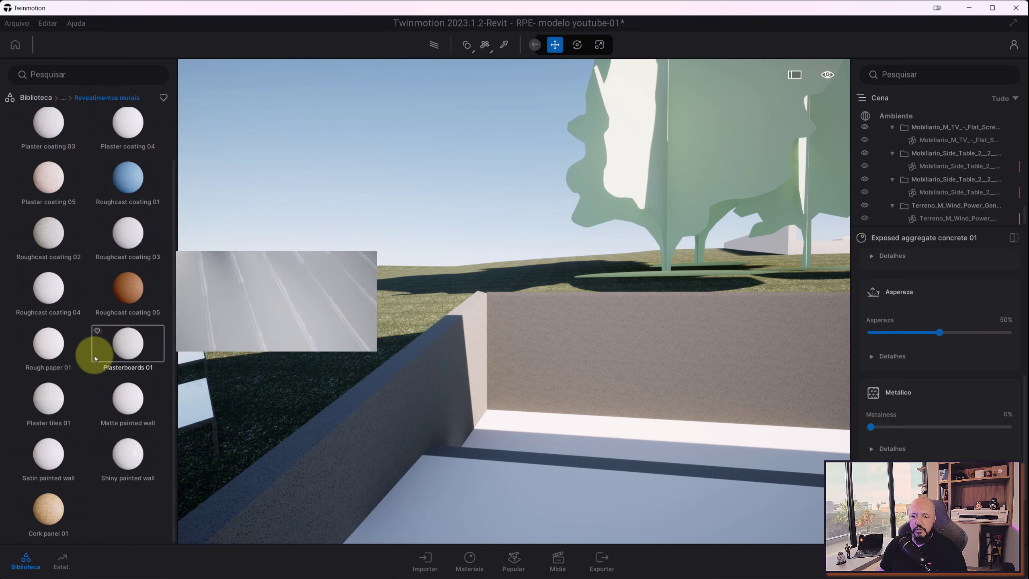
scroll(90, 284, "up", 2)
left_click(61, 97)
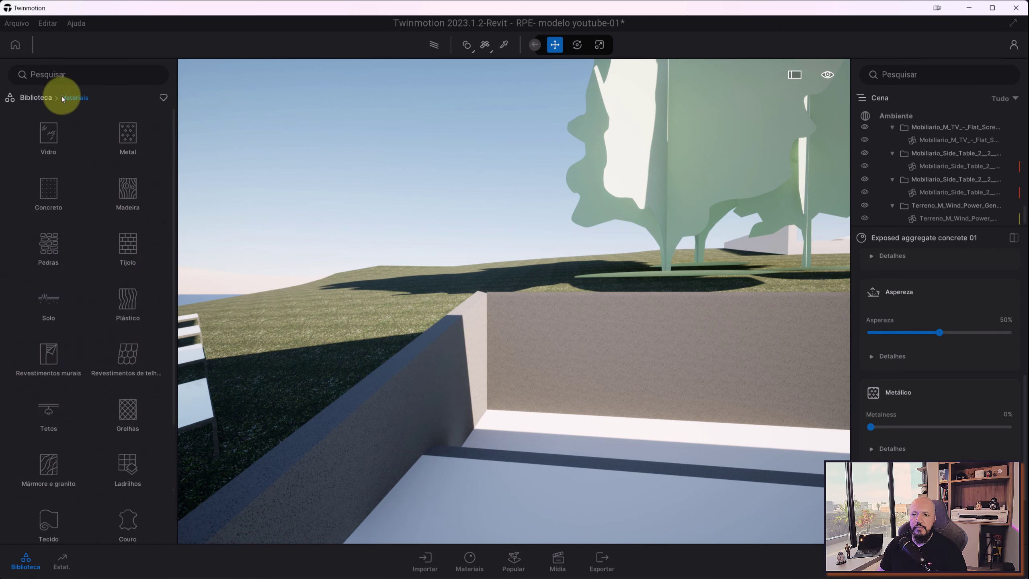
left_click(36, 99)
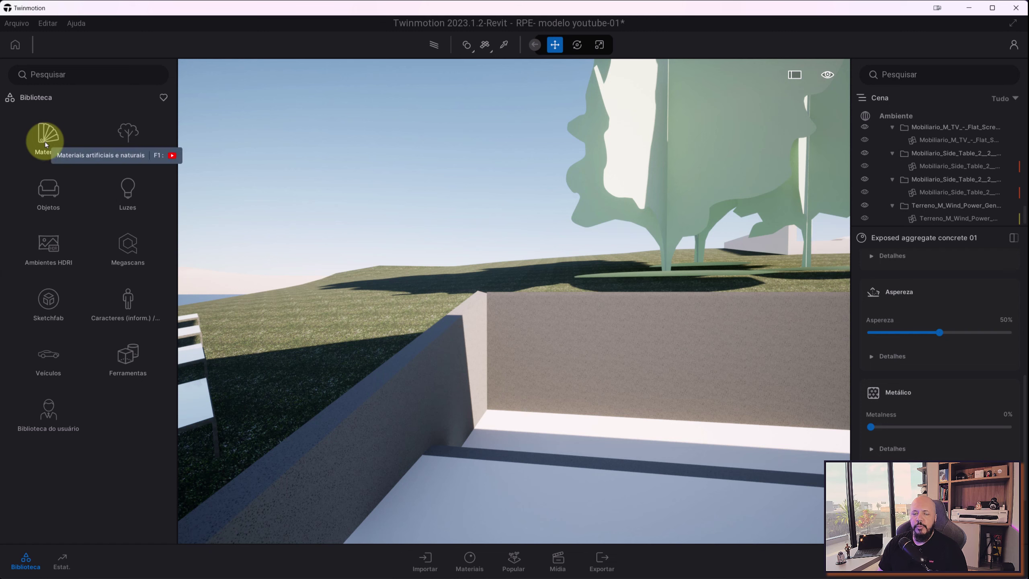
- Browse the Megascans 3D Building Door assets, scrolling through modular doors, gates and the iron gate
left_click(132, 253)
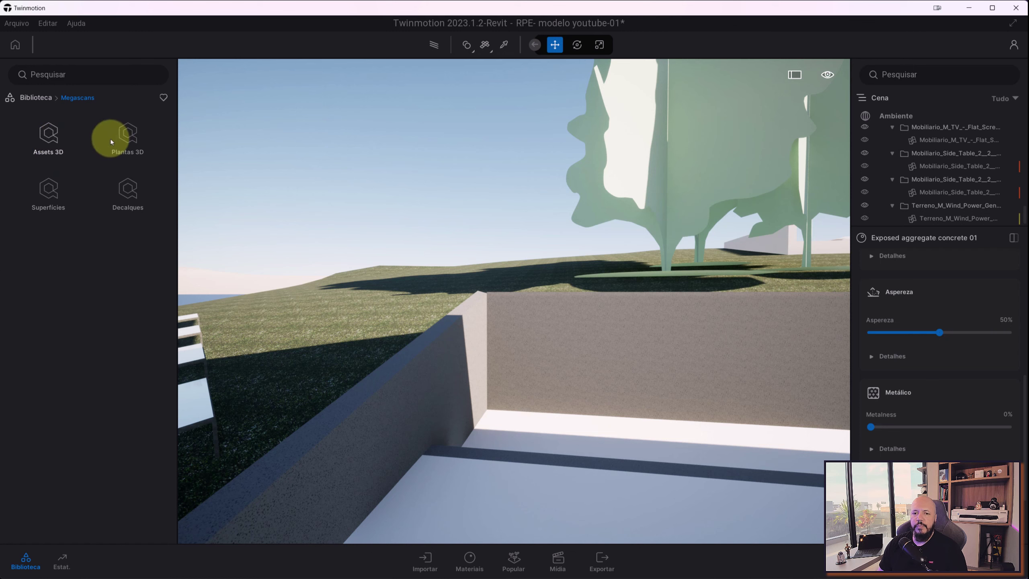
left_click(49, 139)
left_click(52, 141)
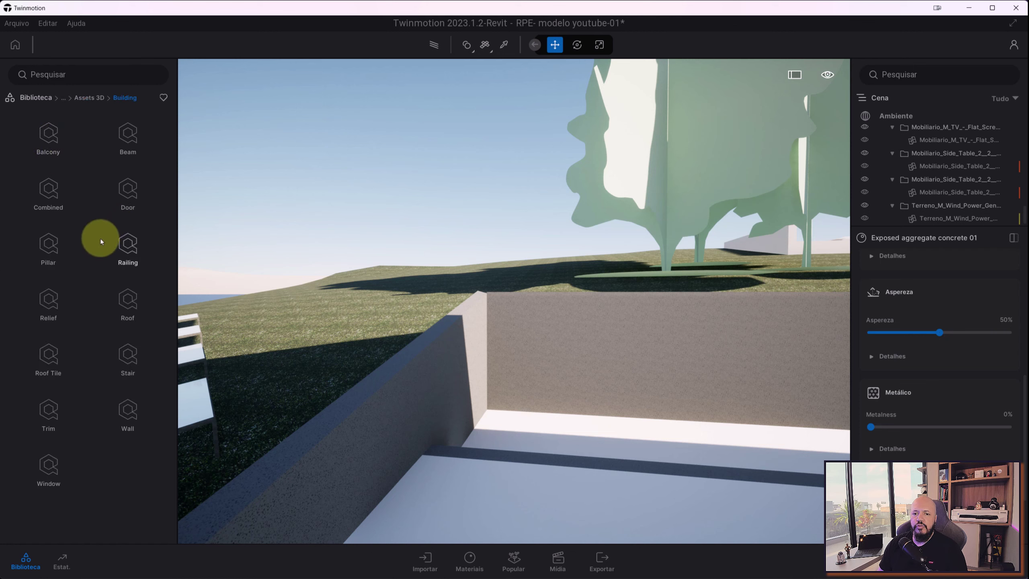
left_click(124, 191)
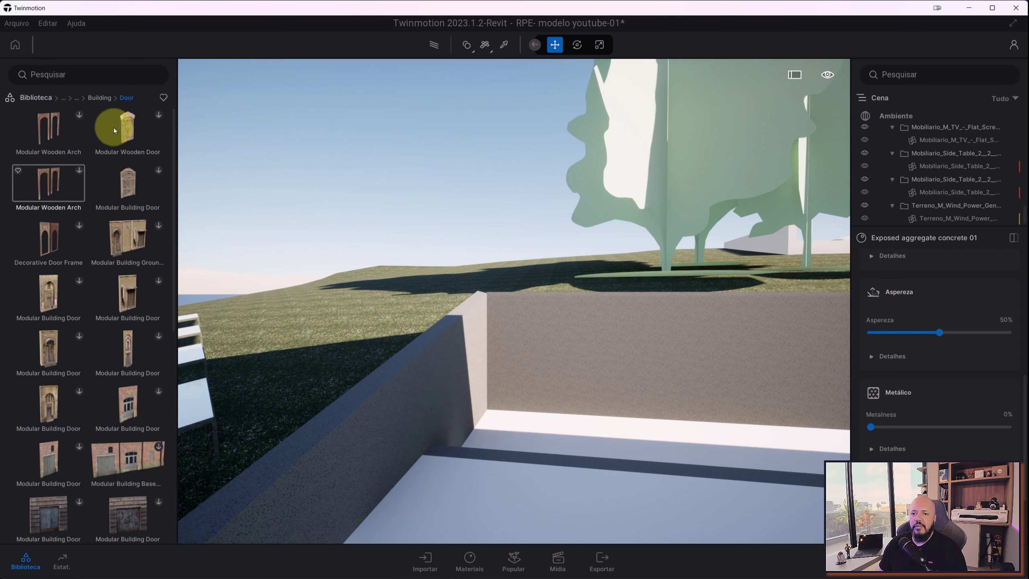
scroll(126, 230, "down", 1)
scroll(126, 235, "down", 2)
scroll(126, 235, "down", 1)
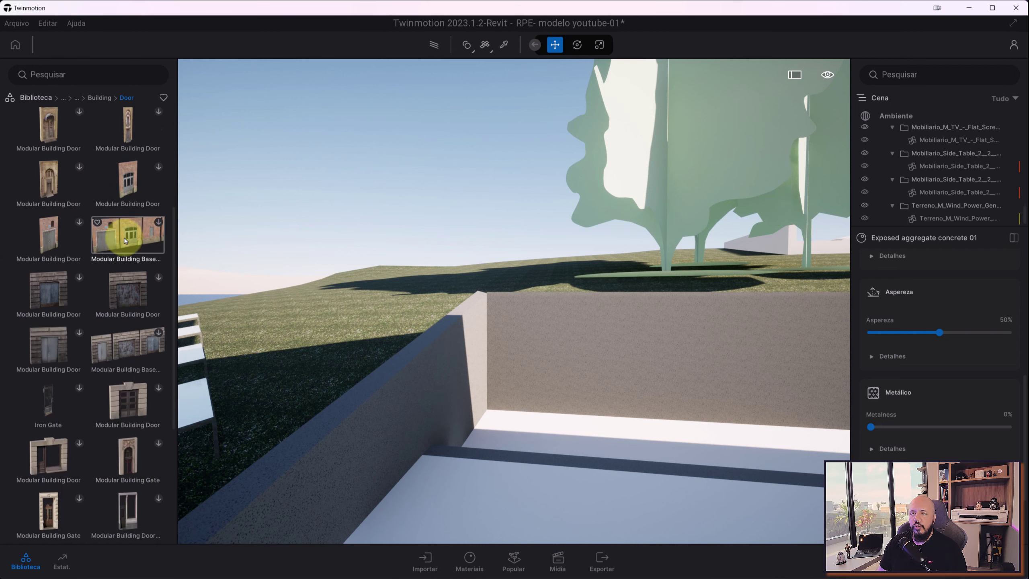
scroll(126, 241, "down", 1)
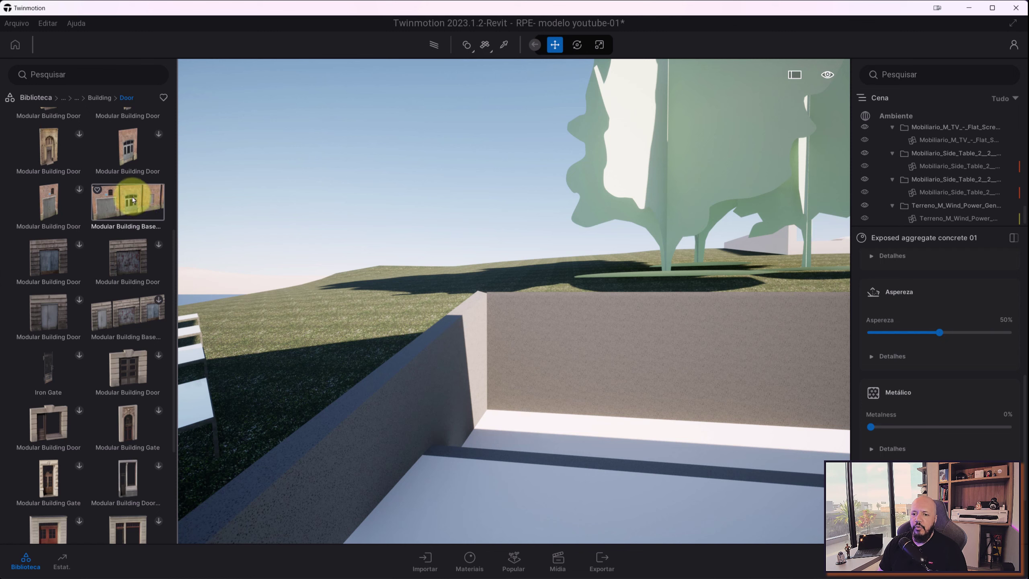
- Place the Modular Building Base brick kit on the terrace and orbit around to inspect it
mouse_move(132, 196)
left_mouse_down()
mouse_move(555, 477)
mouse_move(551, 494)
left_mouse_up()
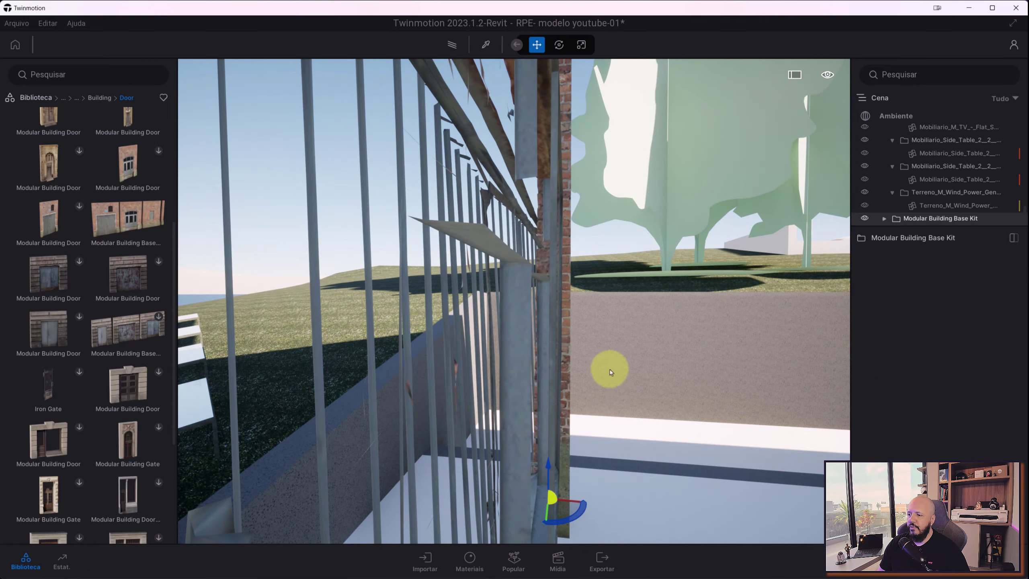
mouse_move(559, 440)
right_mouse_down()
mouse_move(616, 367)
mouse_move(749, 412)
mouse_move(734, 419)
right_mouse_up()
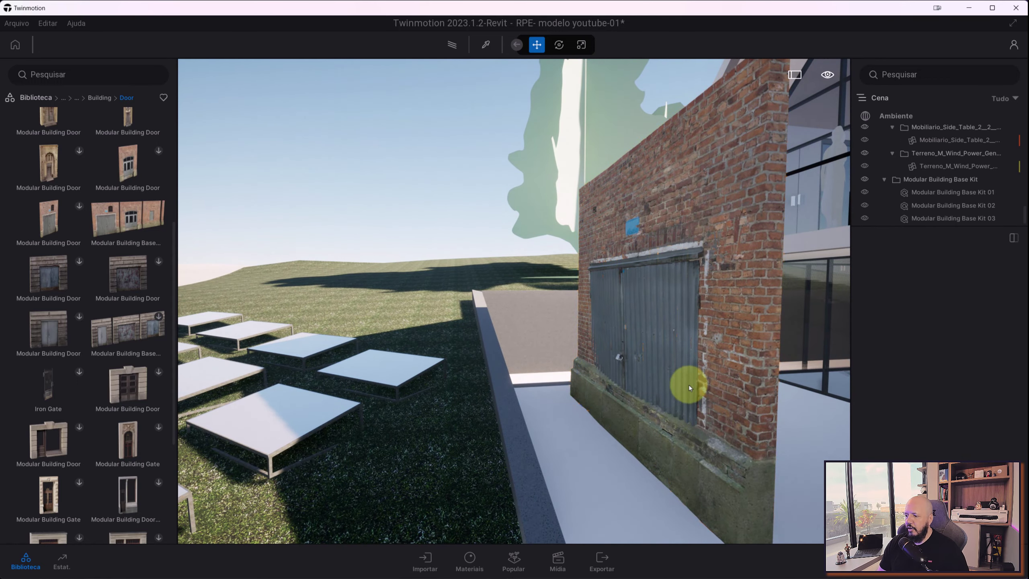
left_click(725, 387)
left_click_drag(722, 388, 694, 395)
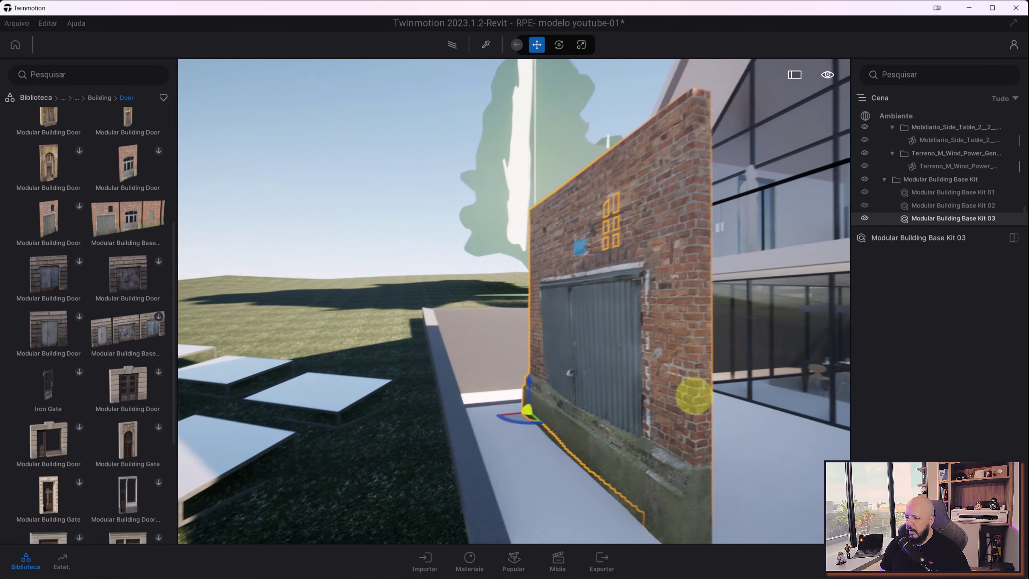
key("Caps_Lock")
scroll(693, 395, "down", 5)
scroll(695, 395, "up", 3)
scroll(697, 394, "up", 3)
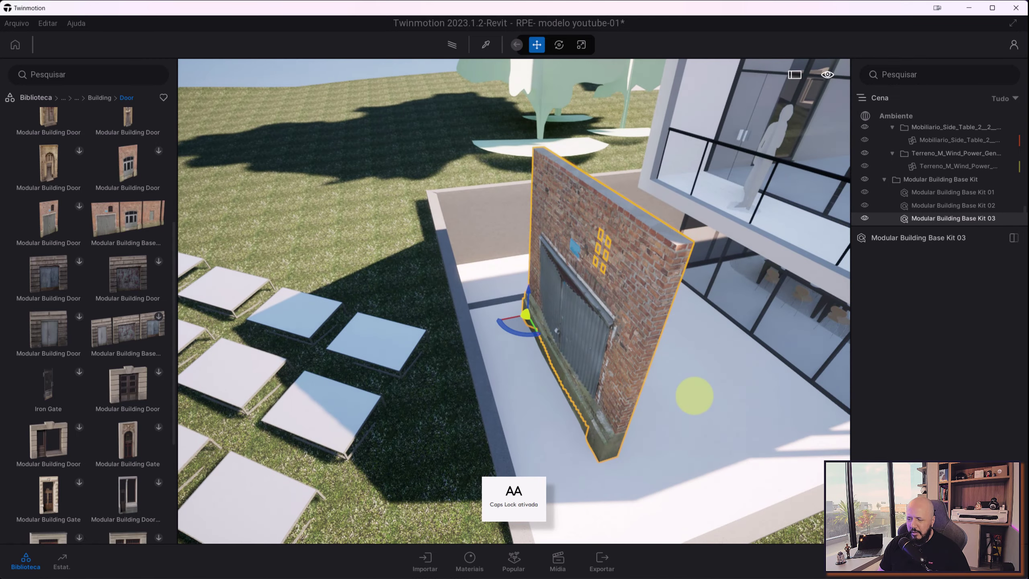
scroll(700, 393, "up", 2)
mouse_move(701, 392)
left_mouse_down()
mouse_move(689, 395)
mouse_move(712, 299)
mouse_move(712, 308)
left_mouse_up()
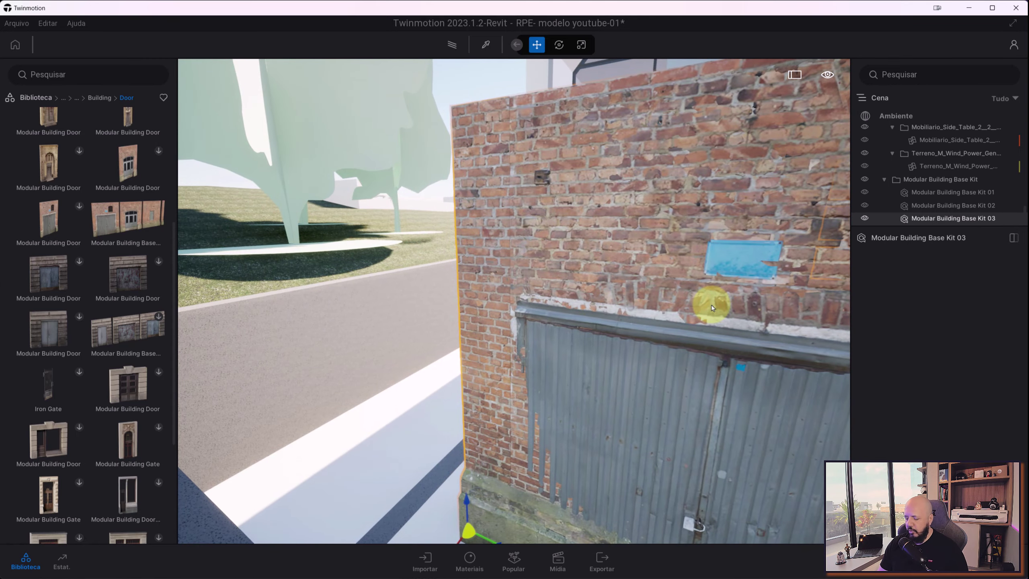
- Delete the brick wall, the gated wall and the pillar, then go back to the Building categories
key("Delete")
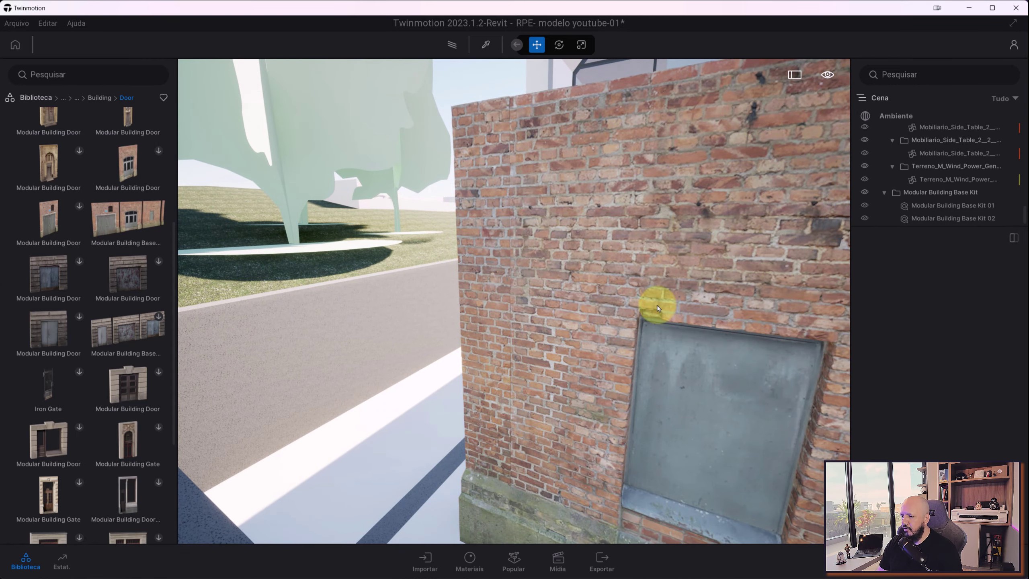
left_click(599, 299)
key("Delete")
left_click(488, 328)
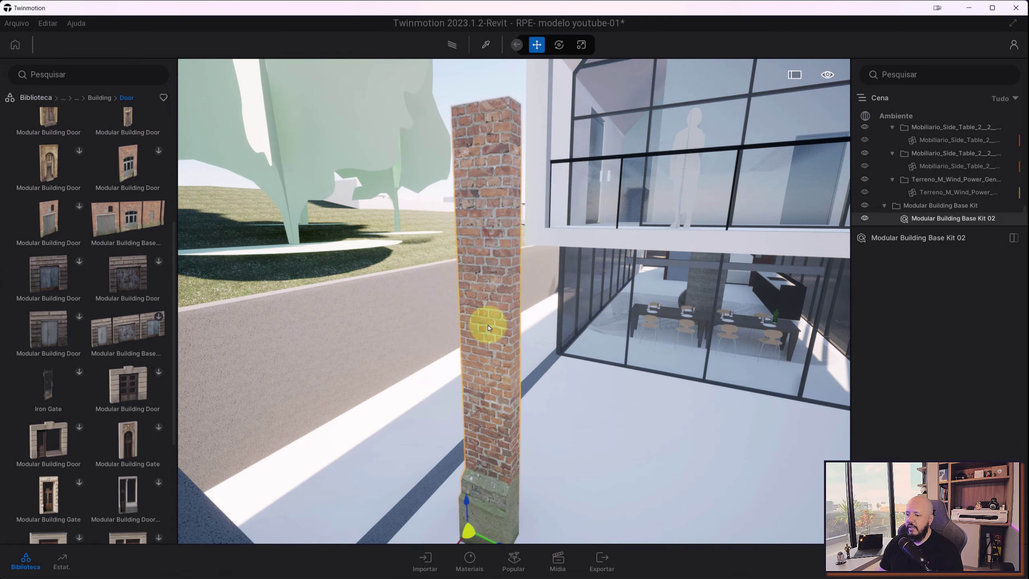
key("Delete")
scroll(487, 317, "down", 3)
left_click(90, 98)
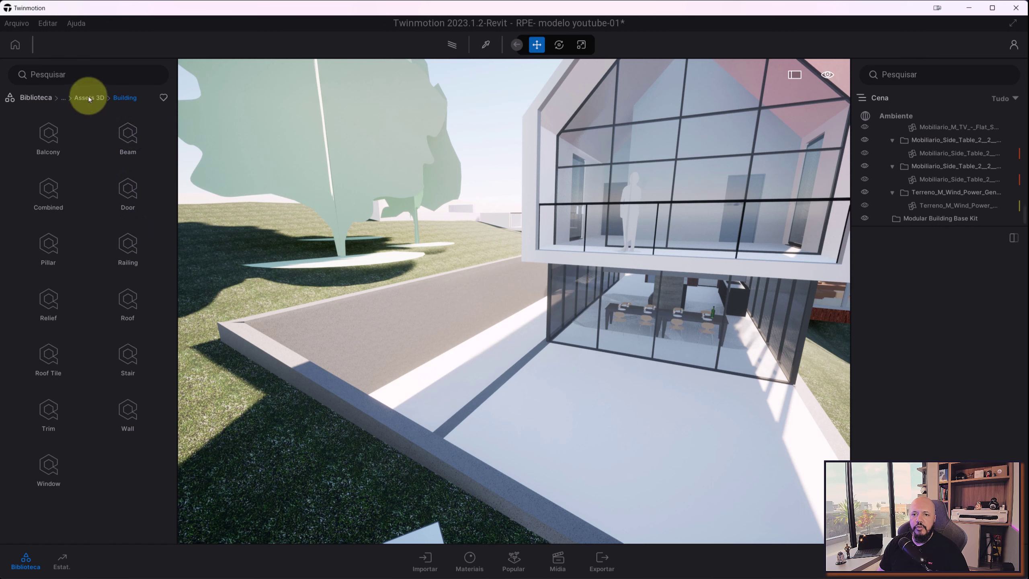
- Navigate the Megascans 3D plants through Garden Plant to the Flowering category
left_click(89, 99)
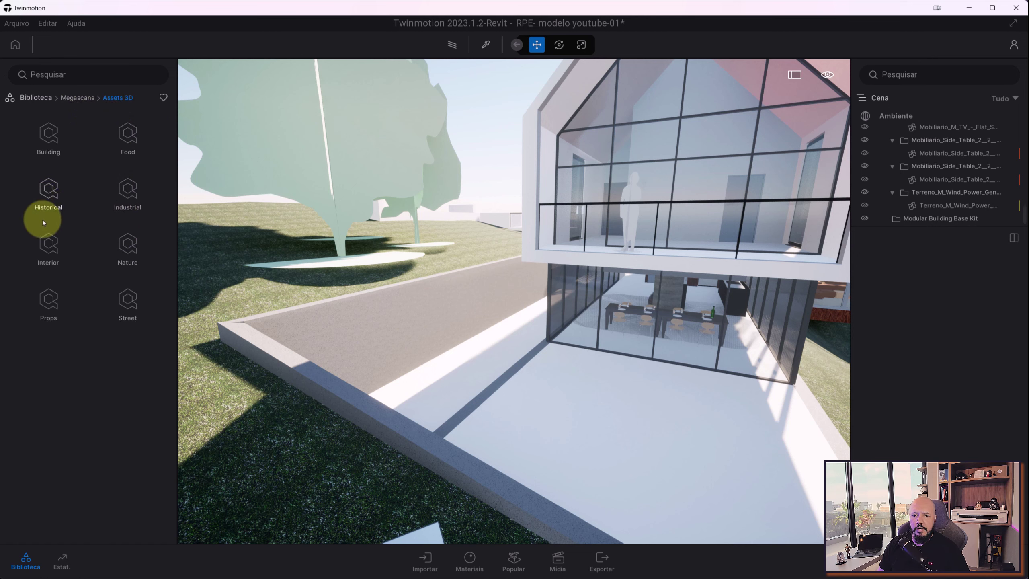
left_click(125, 245)
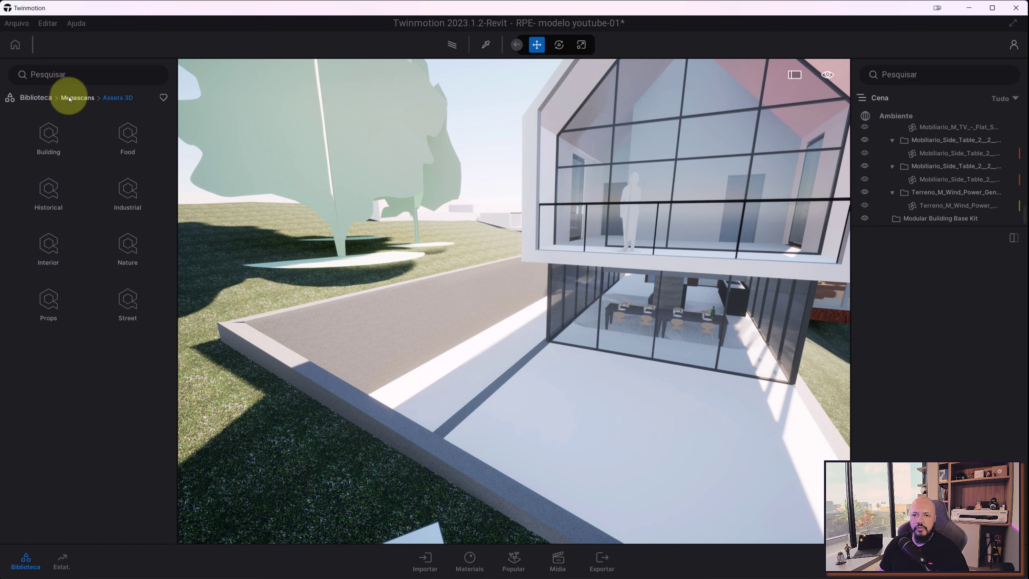
left_click(62, 100)
left_click(129, 151)
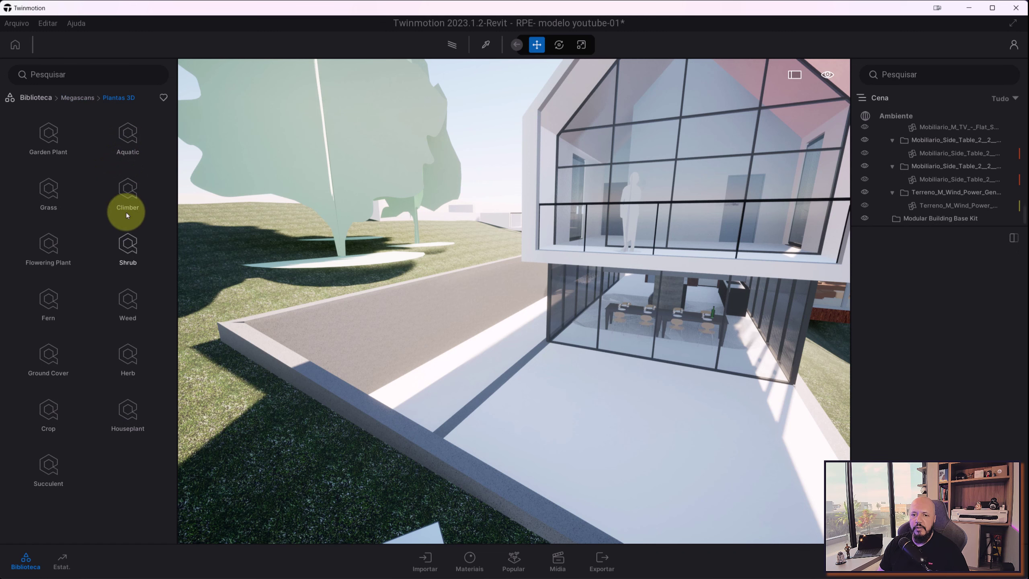
left_click(64, 137)
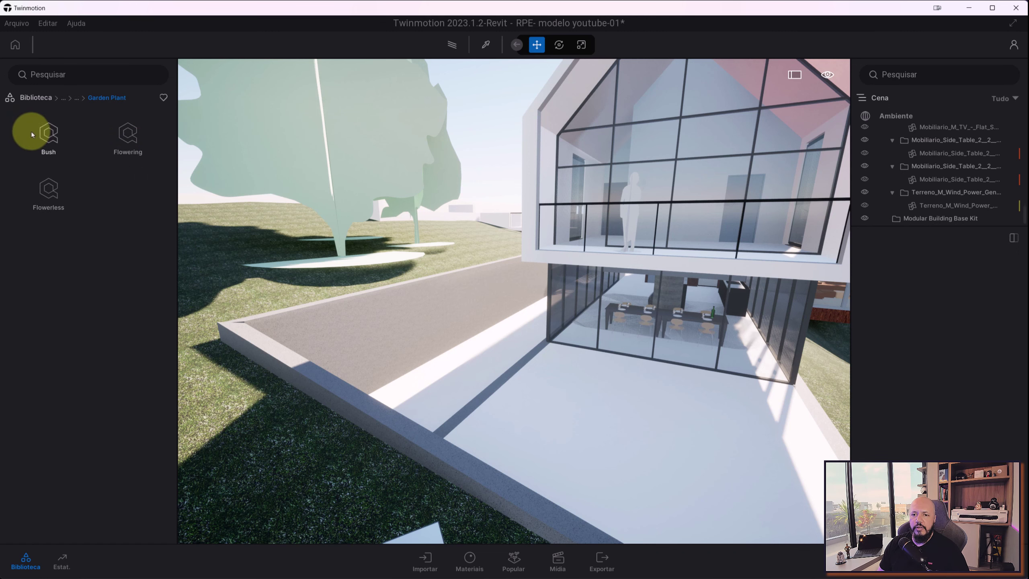
left_click(39, 142)
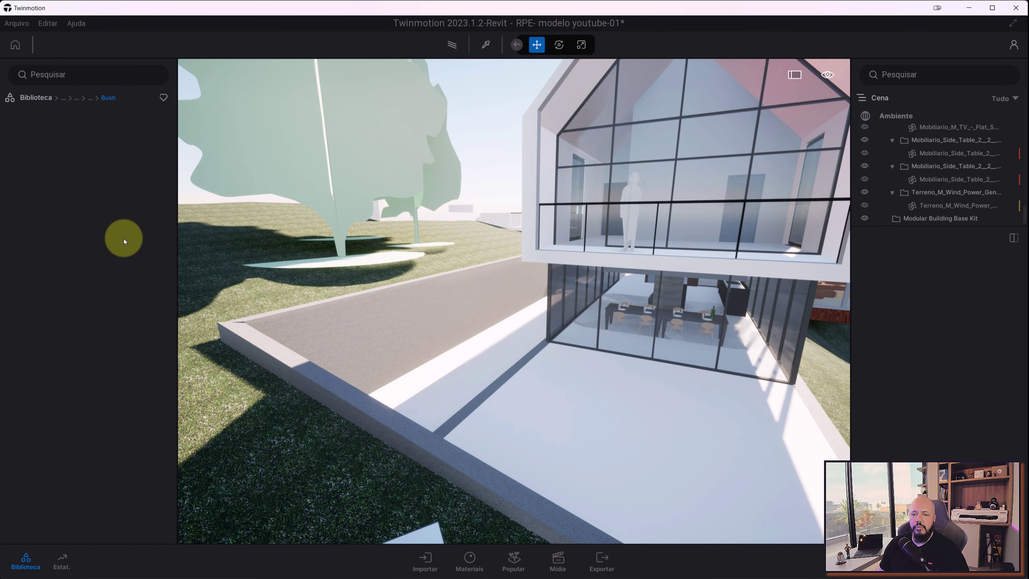
left_click(90, 97)
left_click(125, 138)
- Preview the Purple Shamrock and Periwinkle variants, then download the Bird of Paradise plant
left_click(148, 183)
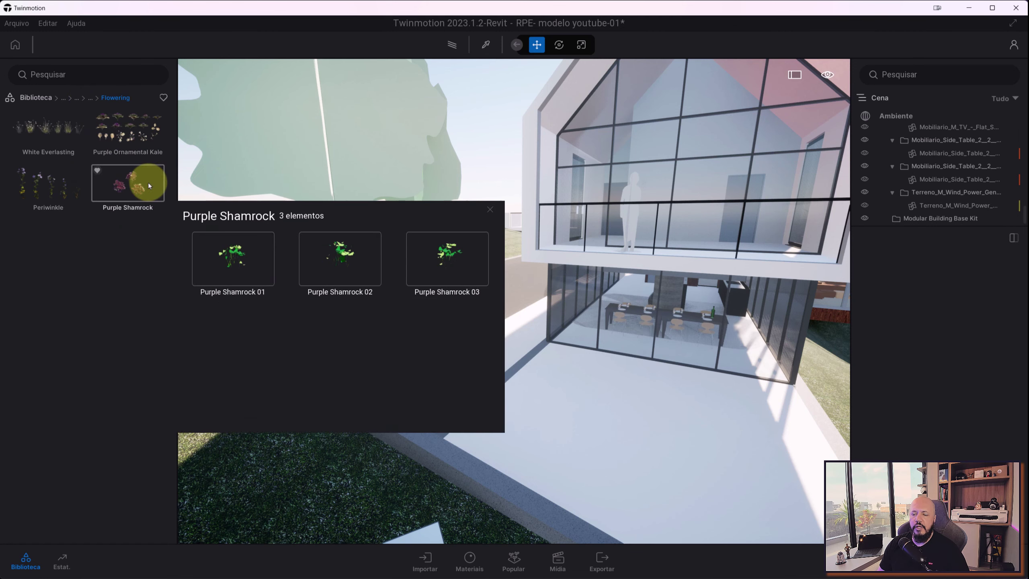
left_click(107, 176)
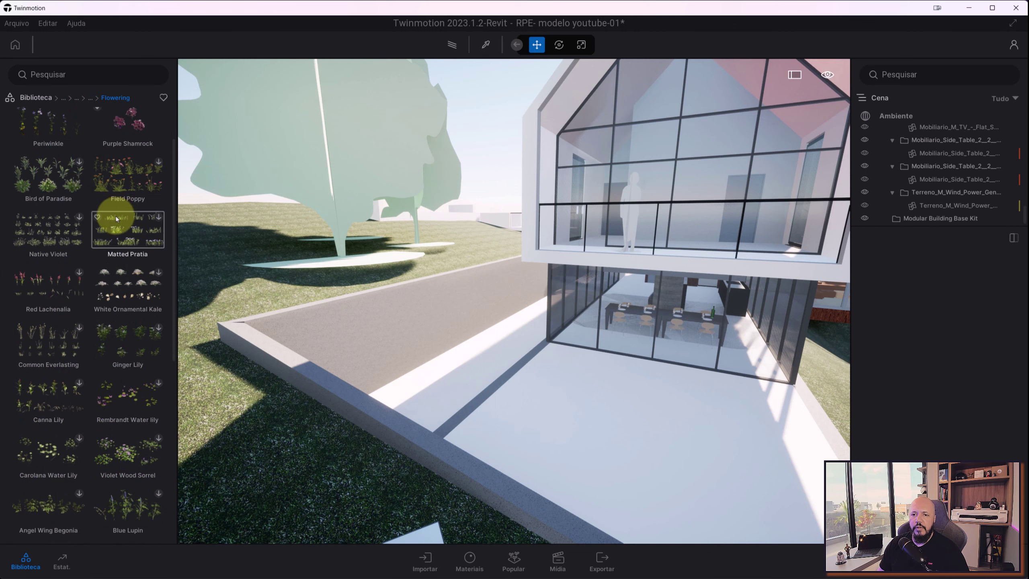
left_click(71, 180)
left_click(104, 201)
left_click(99, 232)
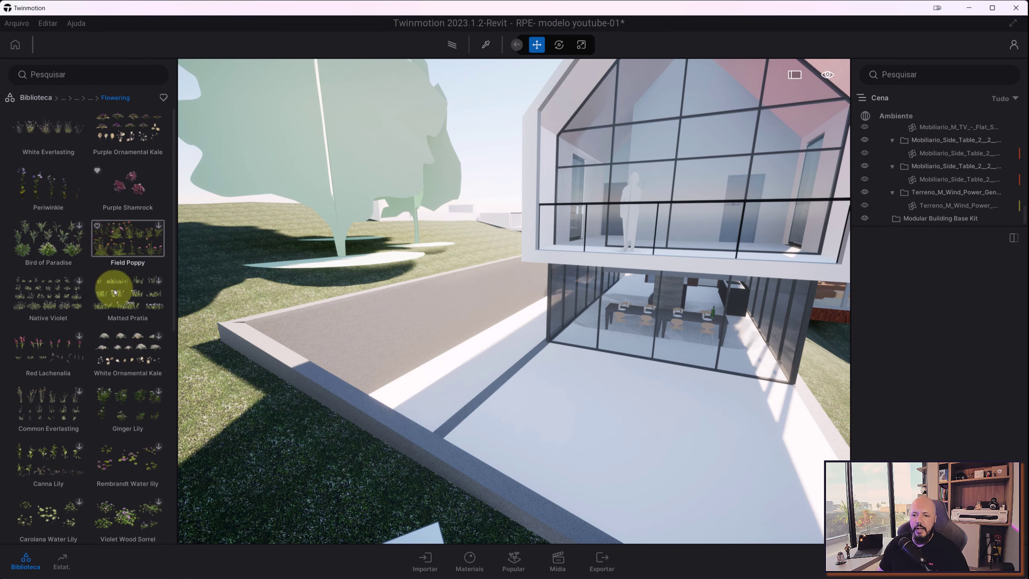
left_click(43, 244)
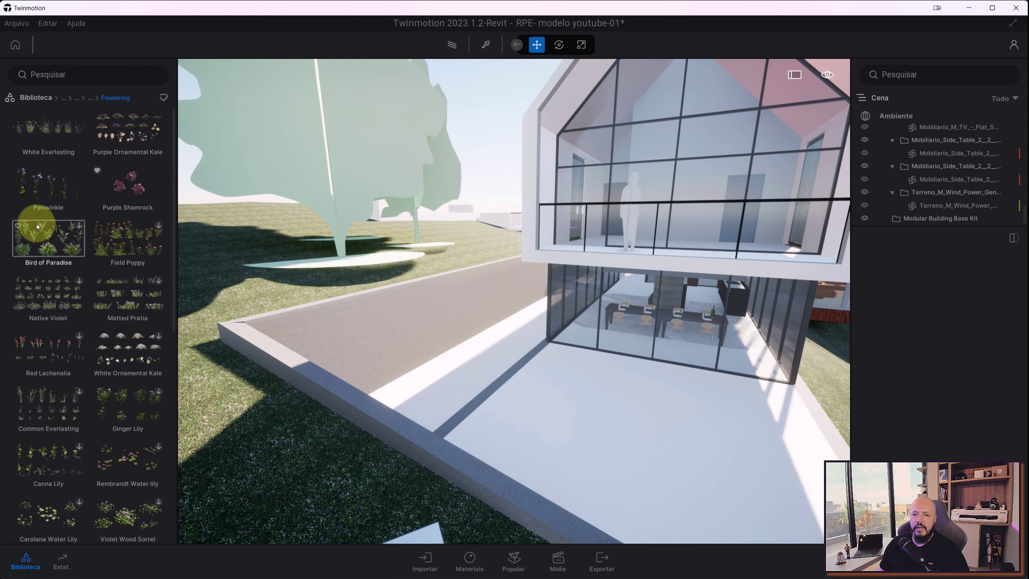
left_click(80, 227)
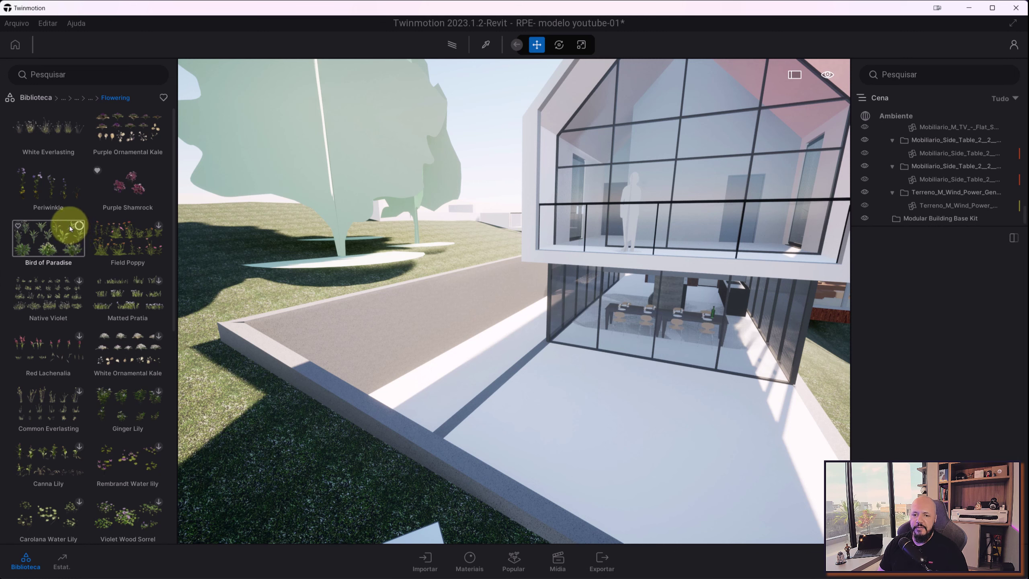
- Place a Bird of Paradise clump on the lawn and zoom in on it
left_click_drag(65, 230, 305, 465)
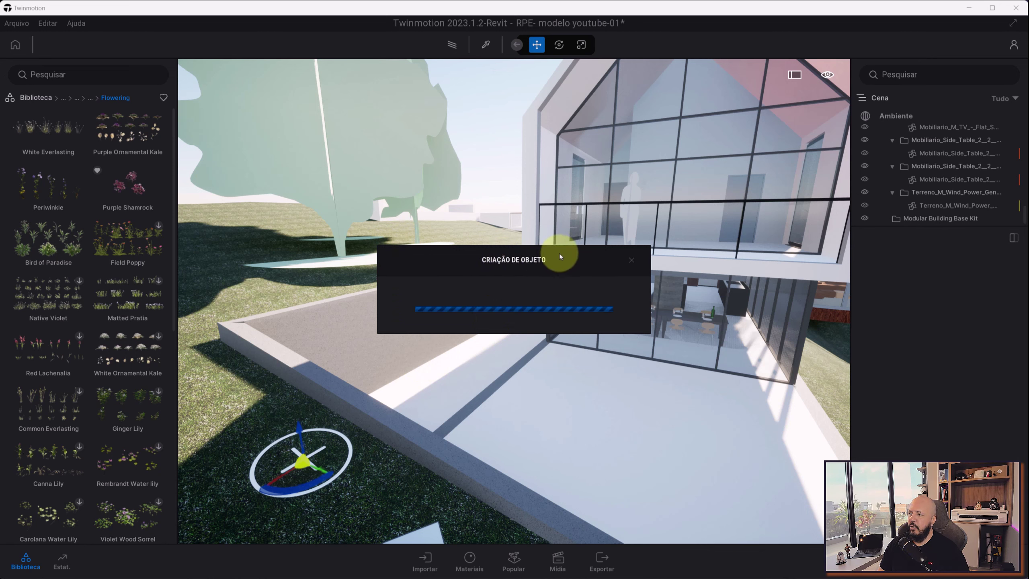
left_click(667, 272)
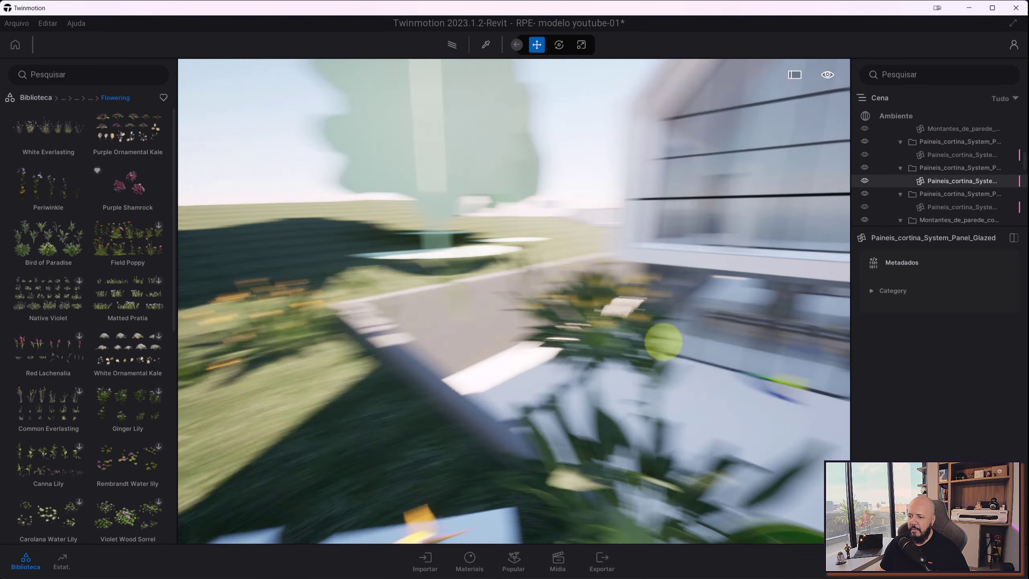
right_click_drag(592, 286, 663, 341)
scroll(663, 342, "down", 5)
scroll(628, 369, "down", 3)
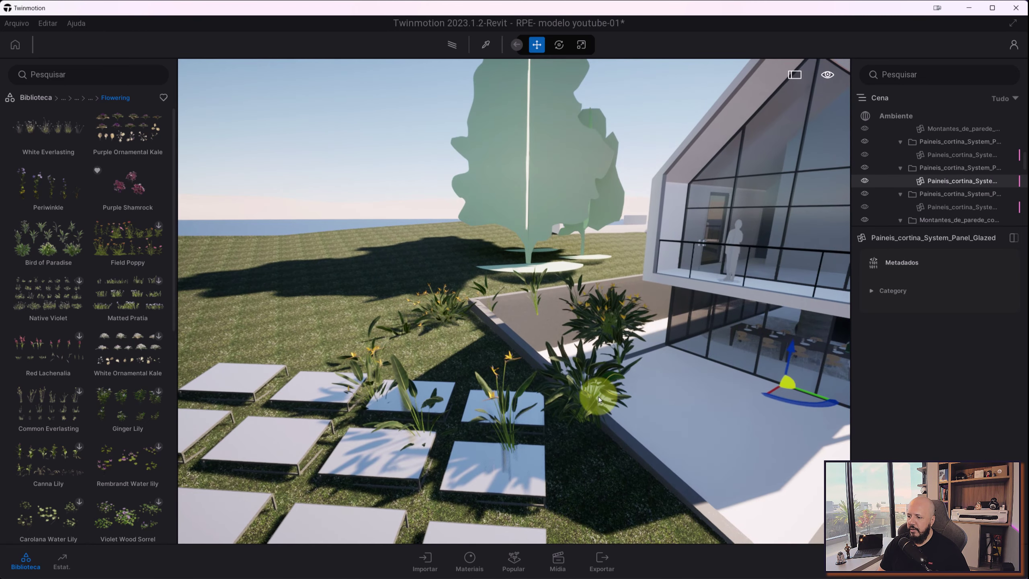
- Select the Bird of Paradise plant group and move it further onto the lawn
left_click(590, 401)
left_click(524, 408)
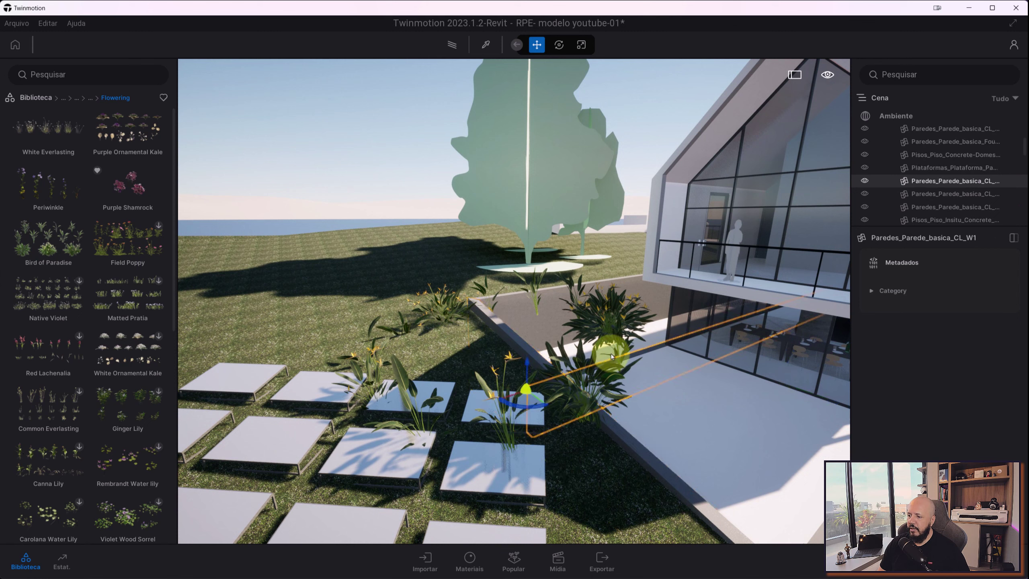
left_click(390, 368)
left_click(414, 423)
left_click(381, 413)
left_click(480, 377)
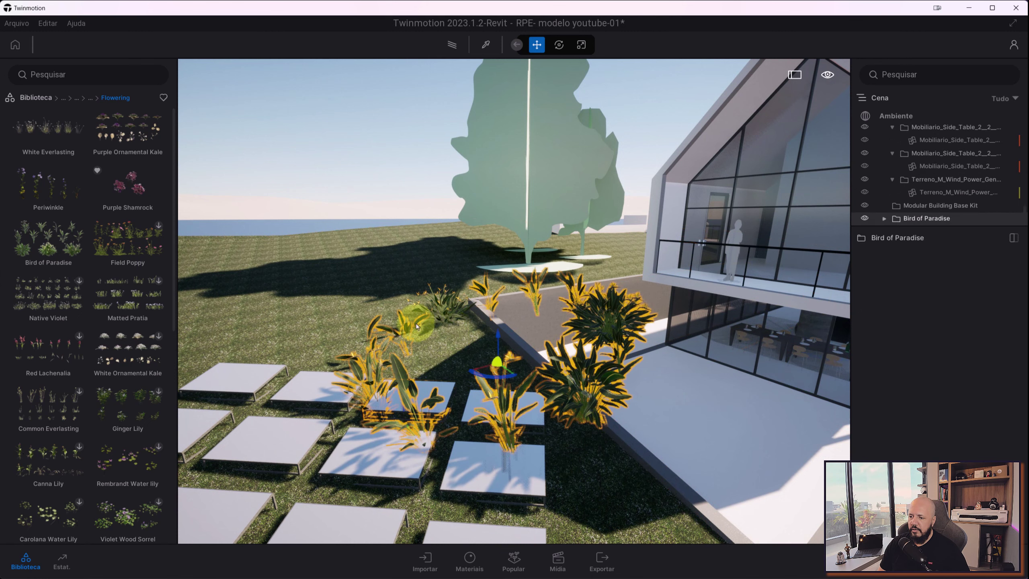
mouse_move(480, 378)
left_mouse_down()
mouse_move(491, 375)
mouse_move(346, 304)
left_mouse_up()
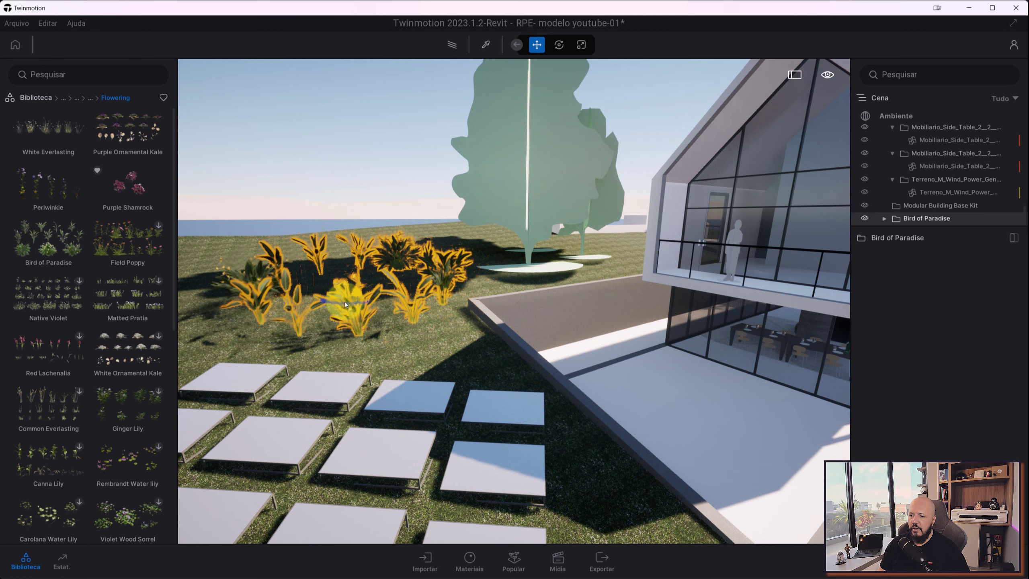
mouse_move(346, 304)
left_mouse_down()
mouse_move(373, 304)
mouse_move(319, 297)
mouse_move(502, 339)
mouse_move(762, 201)
mouse_move(331, 298)
left_mouse_up()
- Frame the selected plants, delete them, and turn the view toward the tree and house
scroll(372, 305, "up", 3)
scroll(322, 299, "up", 2)
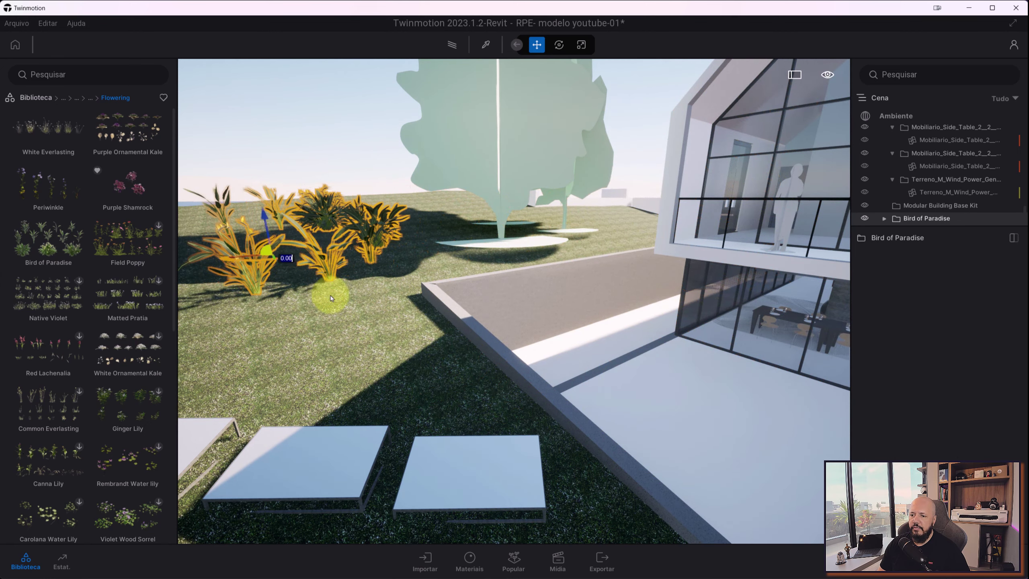
key("f")
scroll(130, 297, "down", 2)
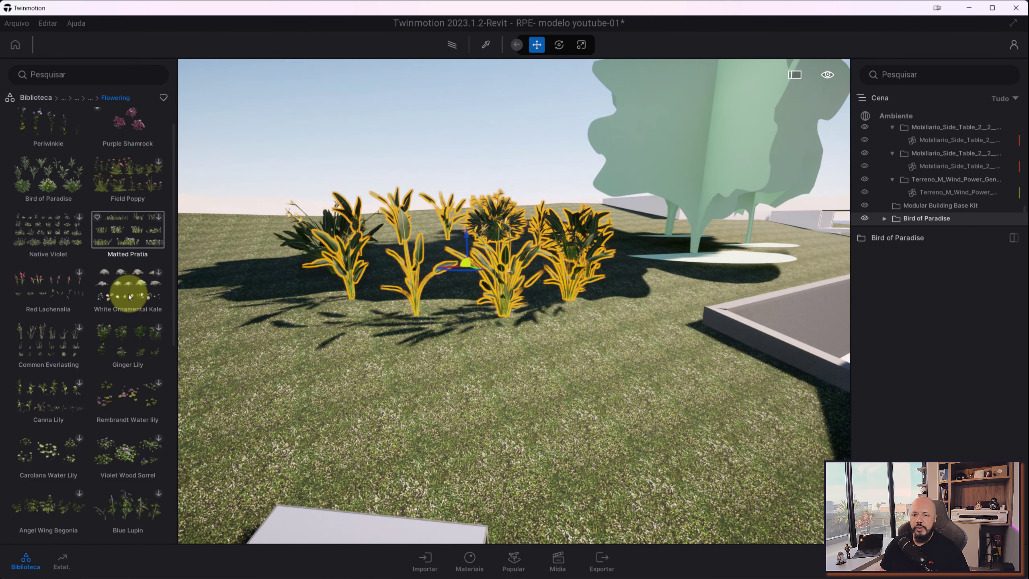
scroll(129, 296, "down", 4)
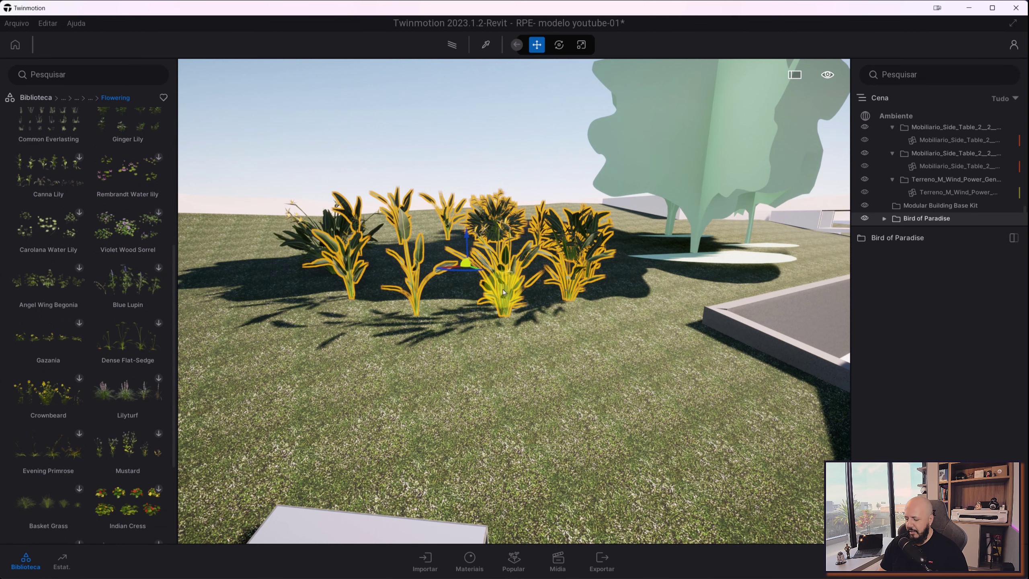
key("Delete")
mouse_move(502, 290)
left_mouse_down()
mouse_move(541, 214)
mouse_move(559, 219)
left_mouse_up()
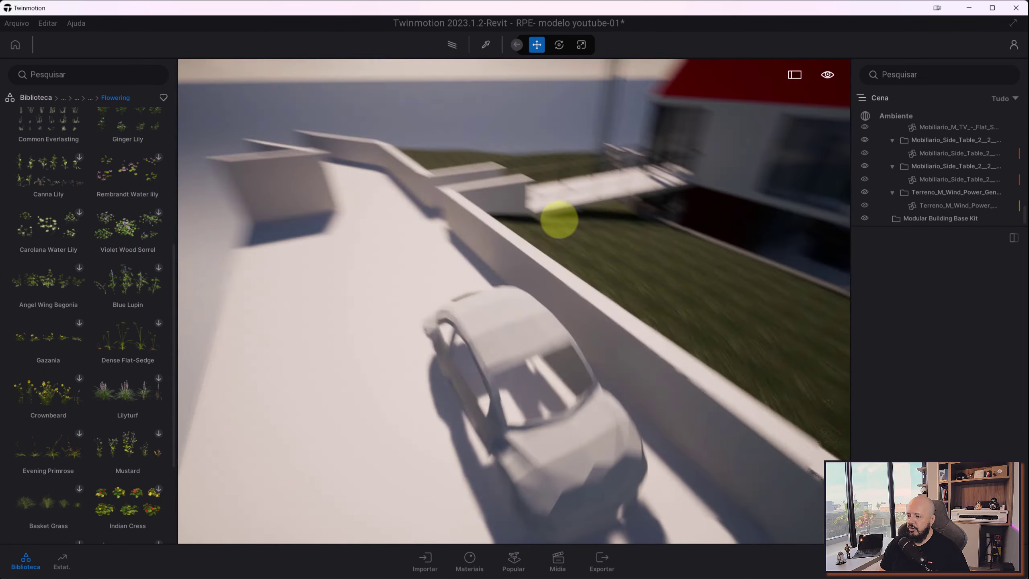
- Browse the Sketchfab Cars & Vehicles models such as Huracan Falcon and 1975 Porsche 911
left_click(36, 97)
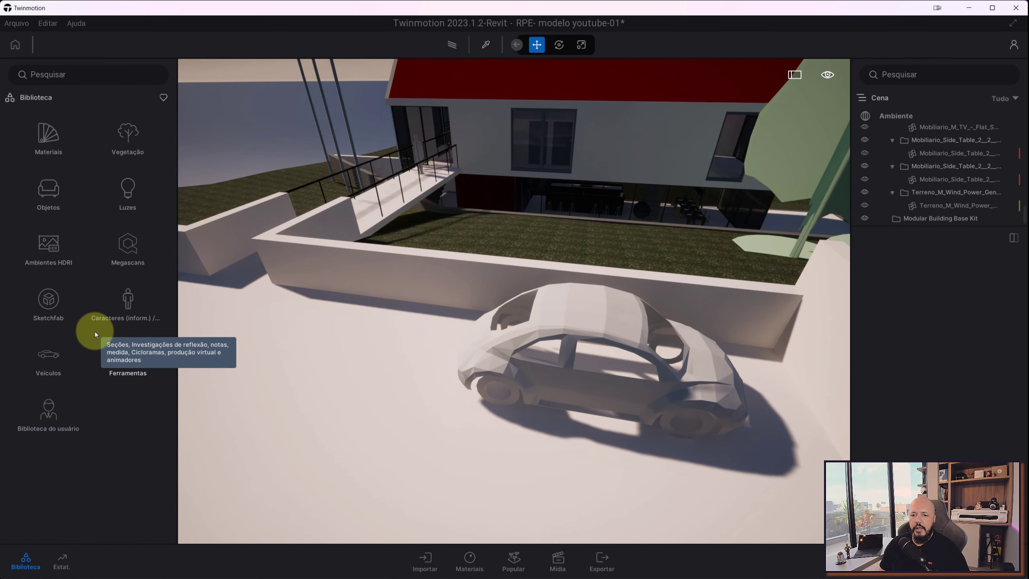
left_click(56, 317)
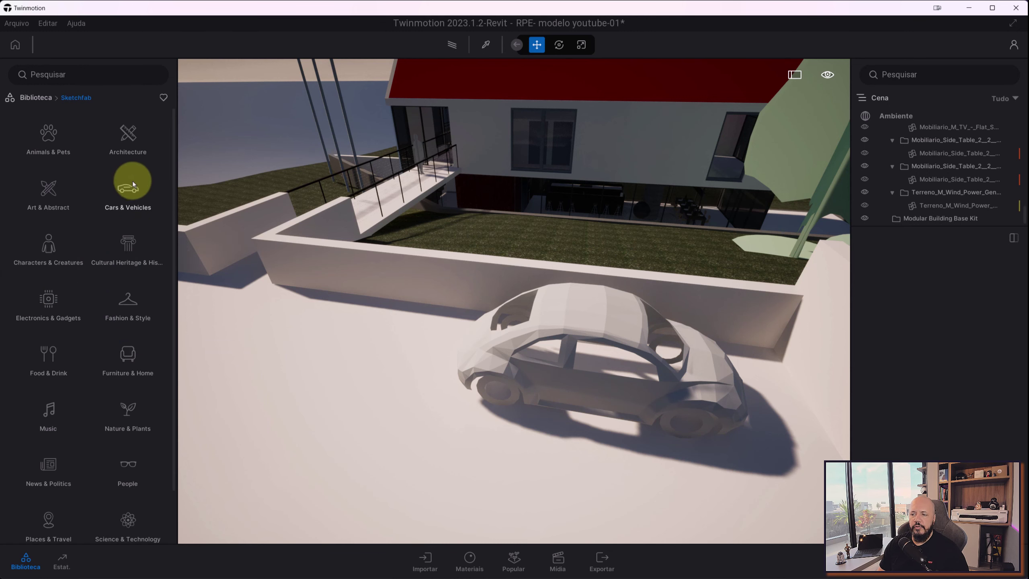
left_click_drag(378, 188, 348, 187)
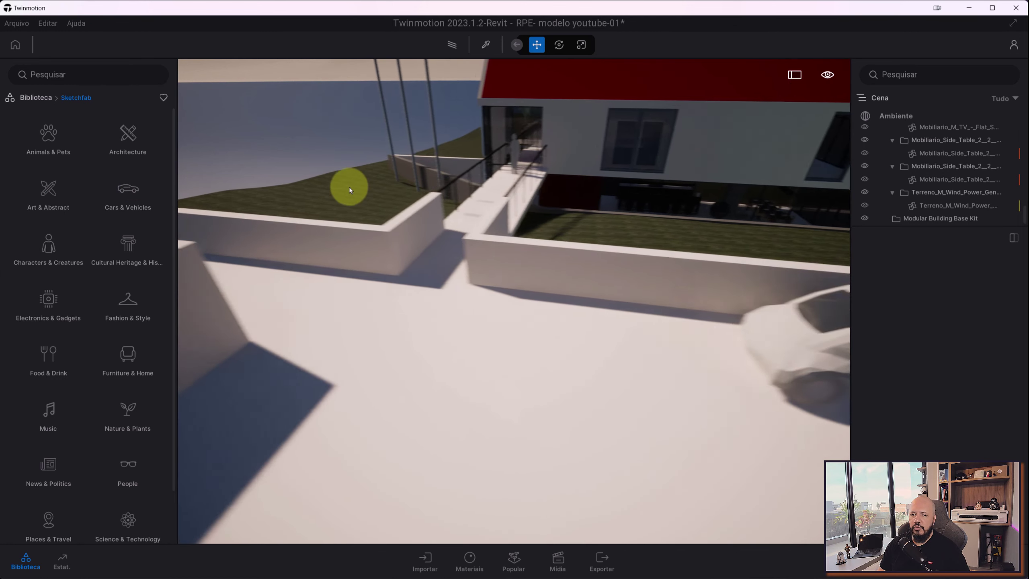
left_click(132, 196)
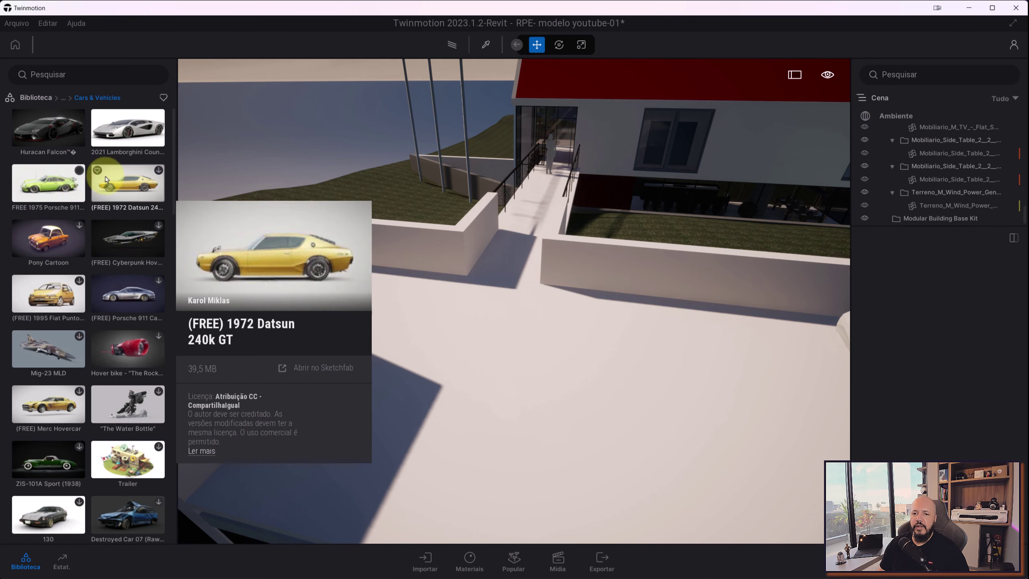
mouse_move(48, 183)
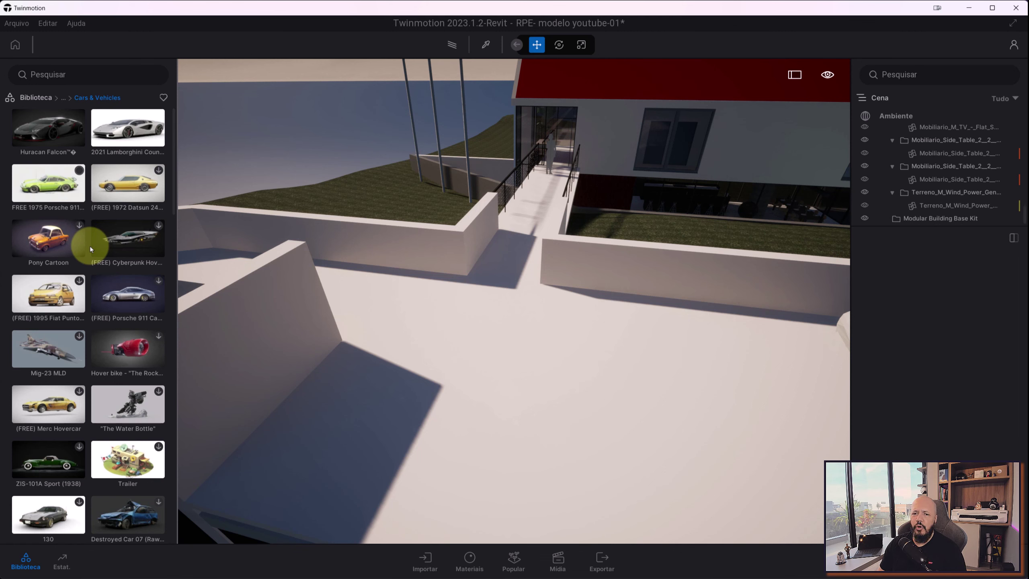
scroll(92, 244, "down", 4)
scroll(106, 303, "down", 2)
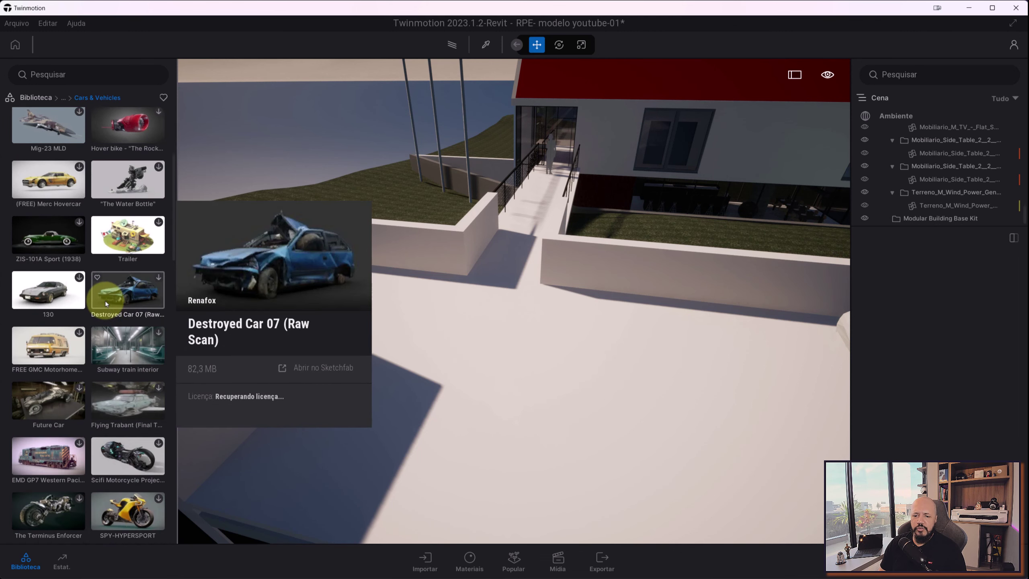
scroll(107, 391, "down", 2)
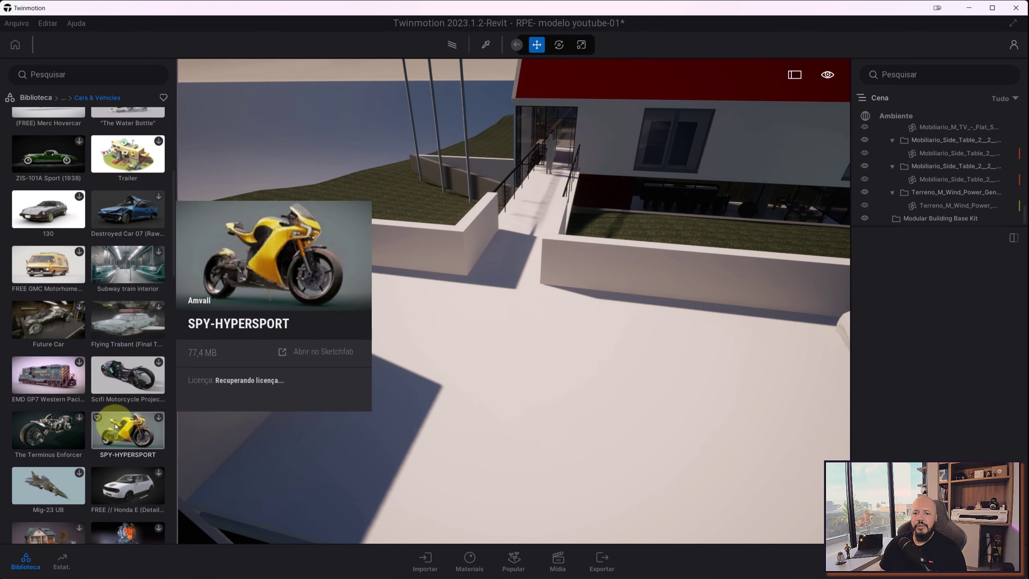
scroll(114, 423, "up", 2)
scroll(117, 400, "up", 2)
scroll(116, 397, "up", 1)
scroll(119, 386, "up", 1)
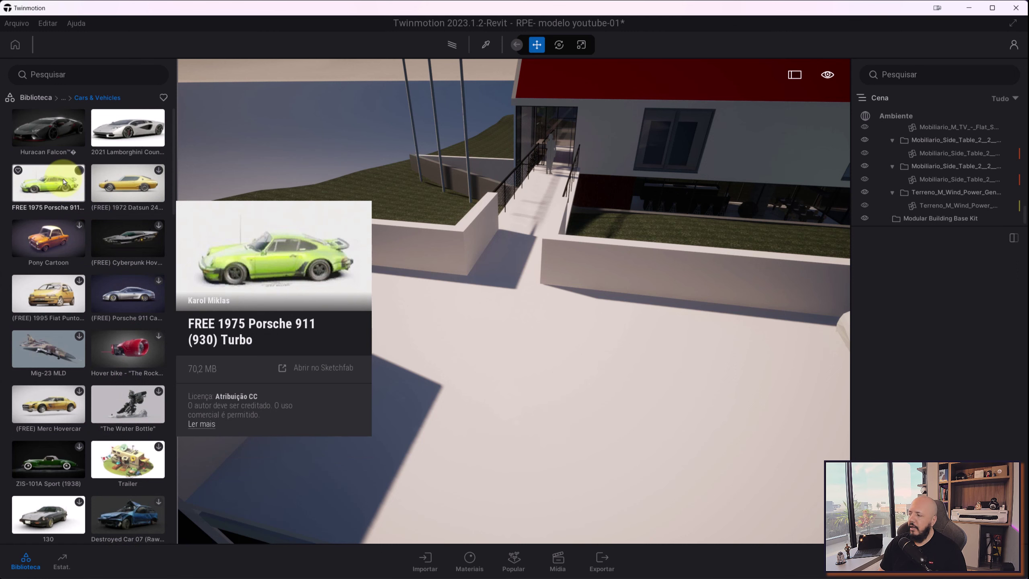
mouse_move(47, 127)
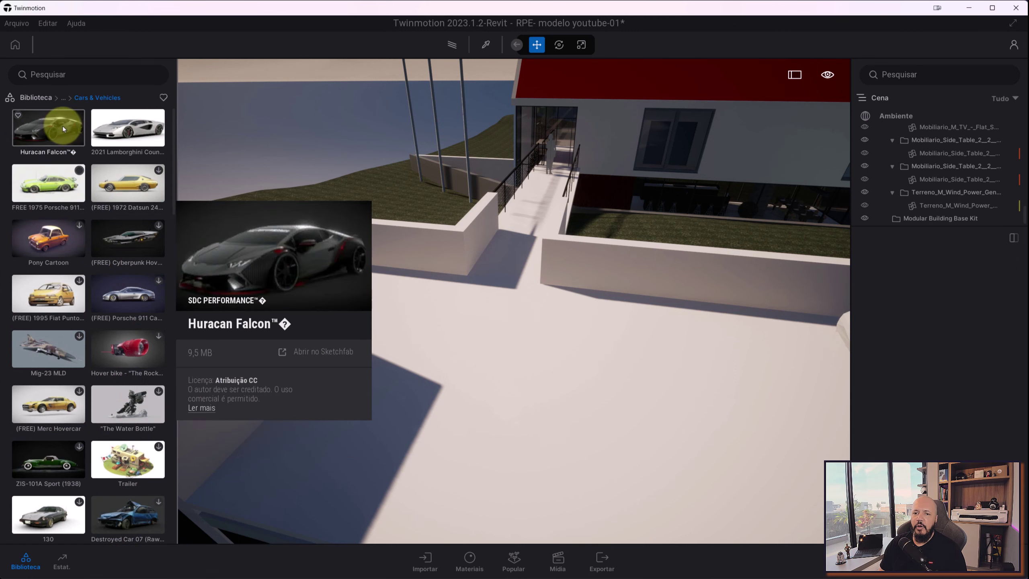
- Place the Huracan Falcon and 2021 Lamborghini Countach on the terrace and delete the Beetle
left_click_drag(66, 127, 586, 368)
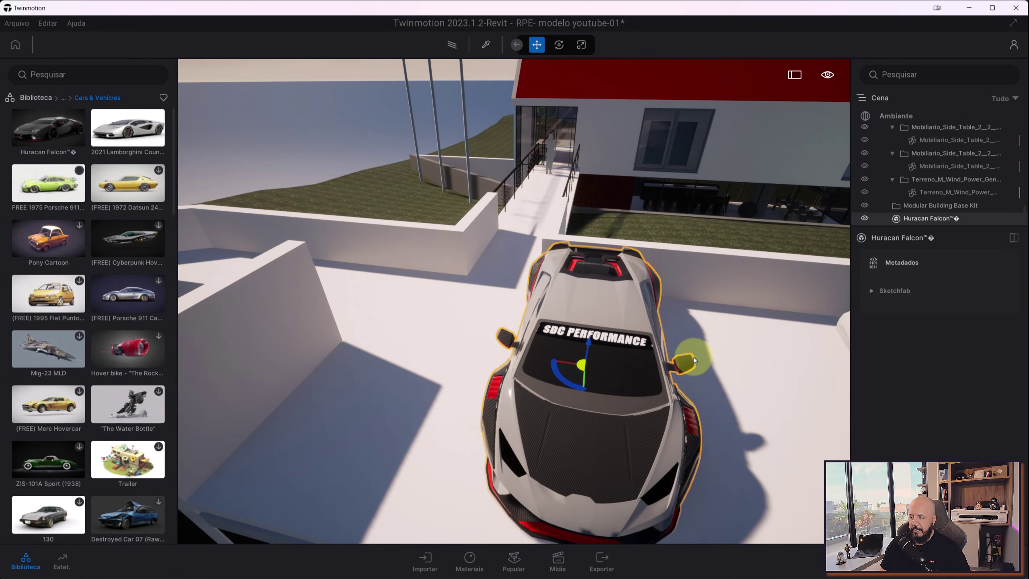
mouse_move(689, 348)
right_mouse_down()
mouse_move(699, 356)
mouse_move(665, 345)
right_mouse_up()
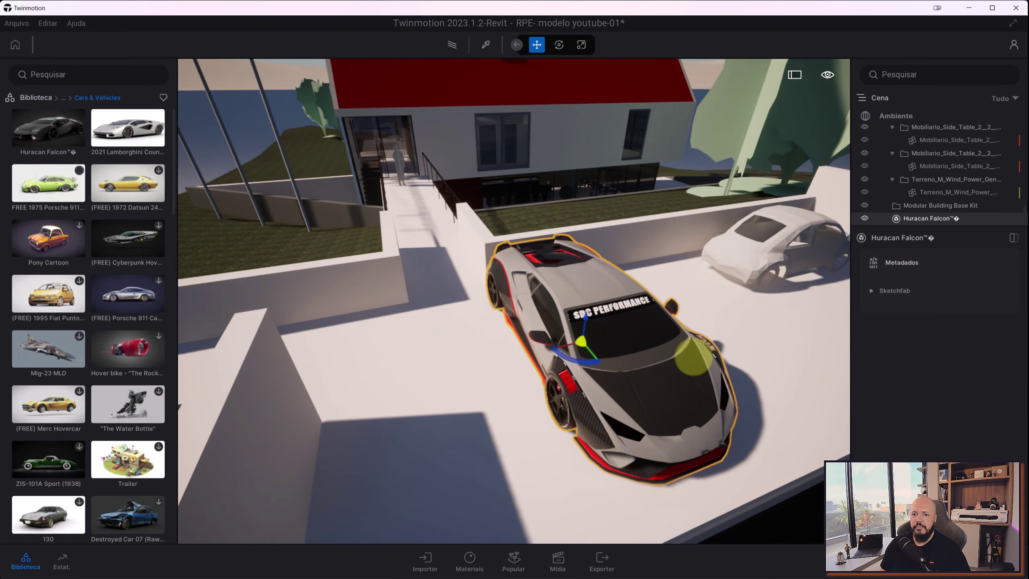
left_click_drag(100, 126, 569, 402)
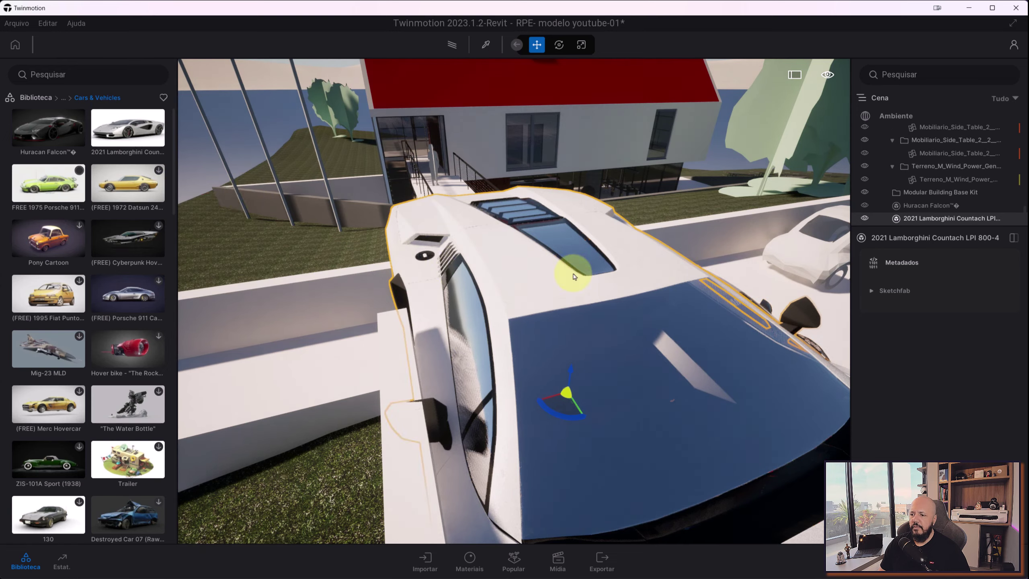
right_click_drag(574, 277, 348, 308)
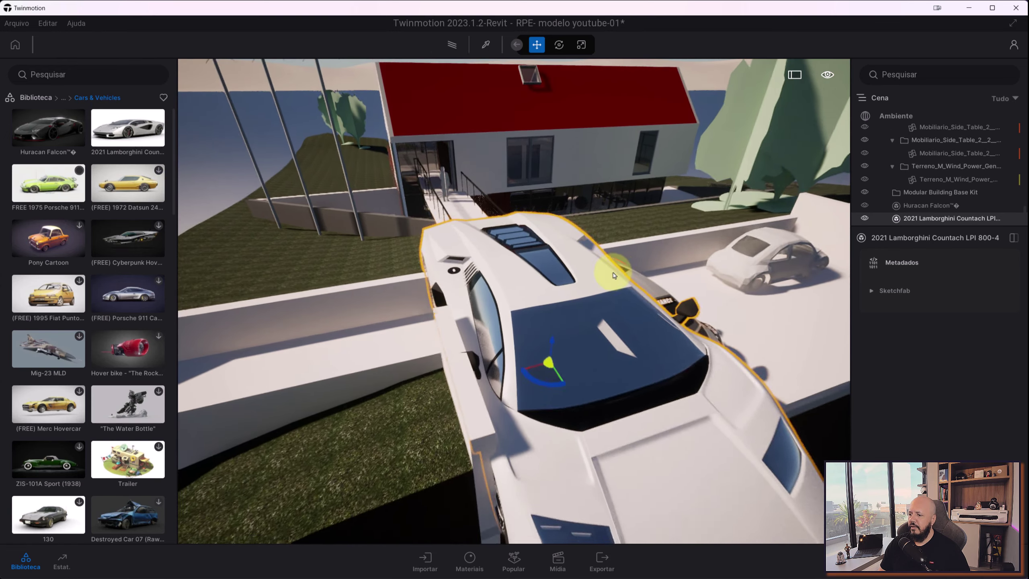
left_click_drag(347, 308, 534, 245)
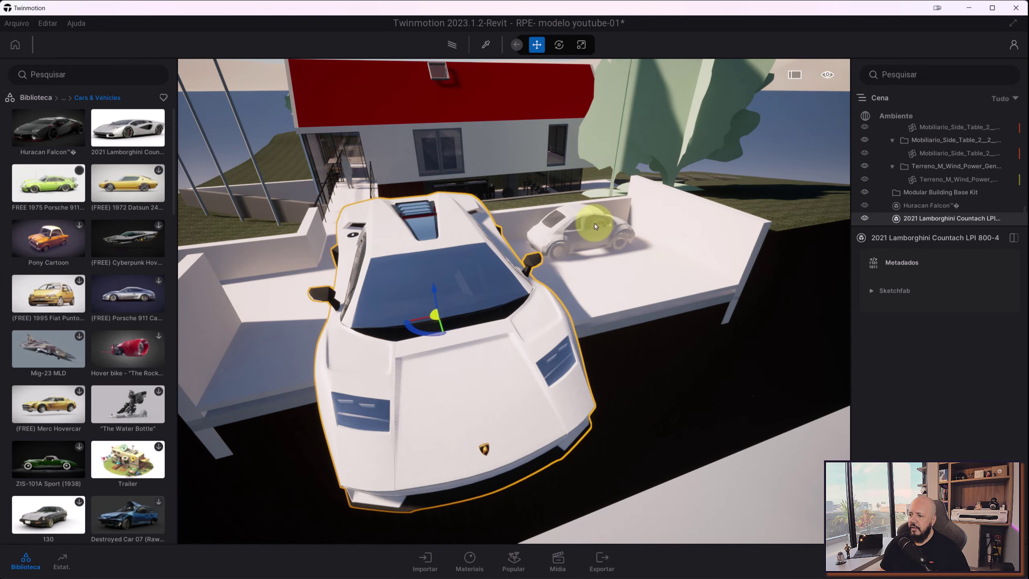
left_click(595, 233)
key("Delete")
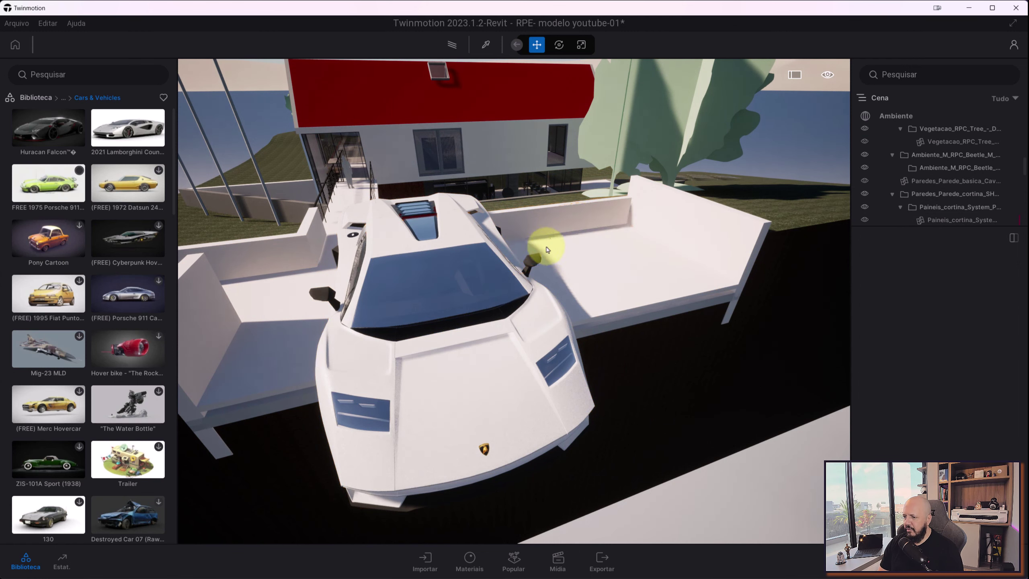
- Turn the Lamborghini sideways beside the Huracan, nudge the Huracan, then delete the Lamborghini Countach
right_click_drag(441, 299, 378, 329)
left_click(405, 345)
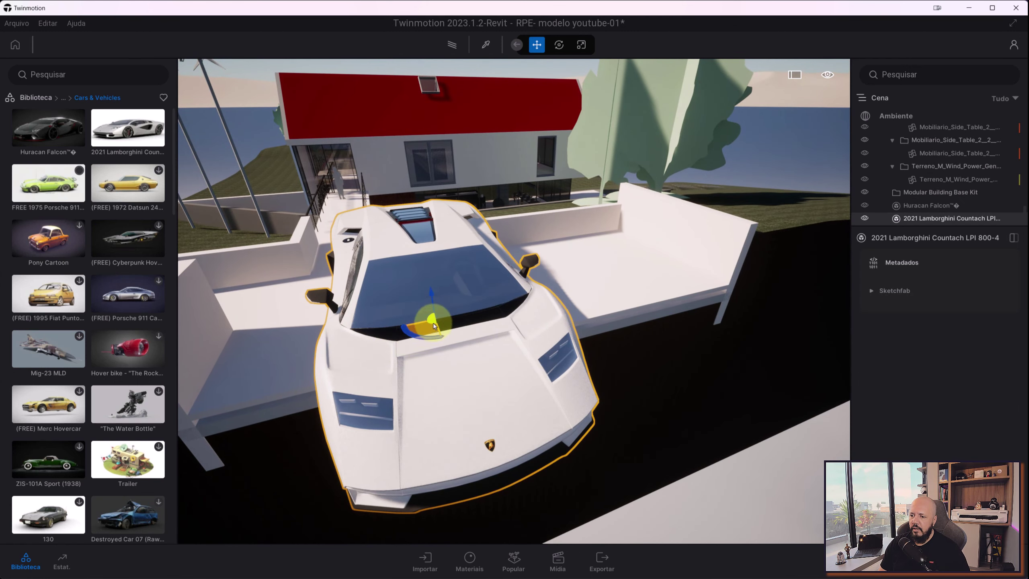
left_click_drag(425, 322, 582, 305)
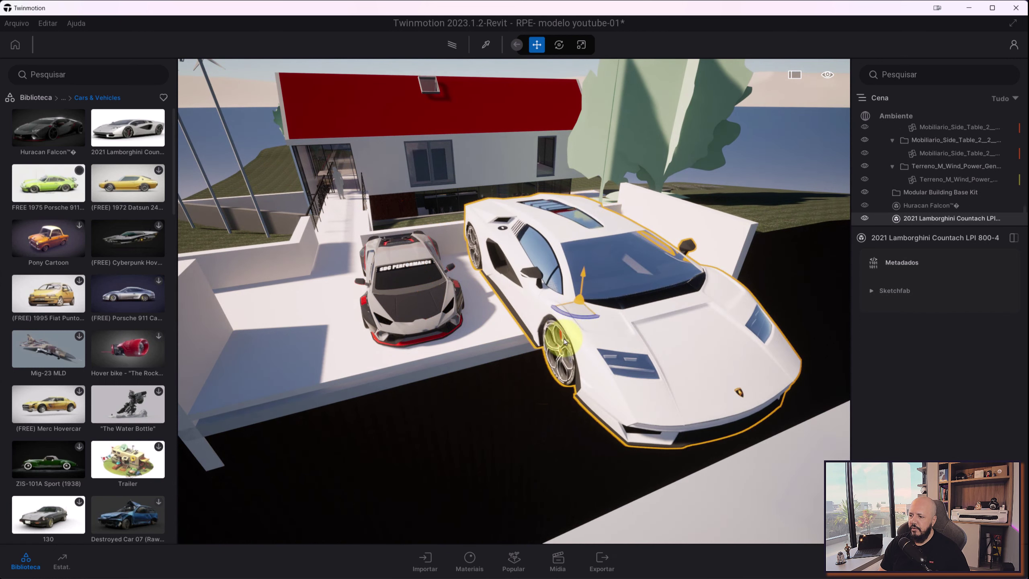
left_click(603, 313)
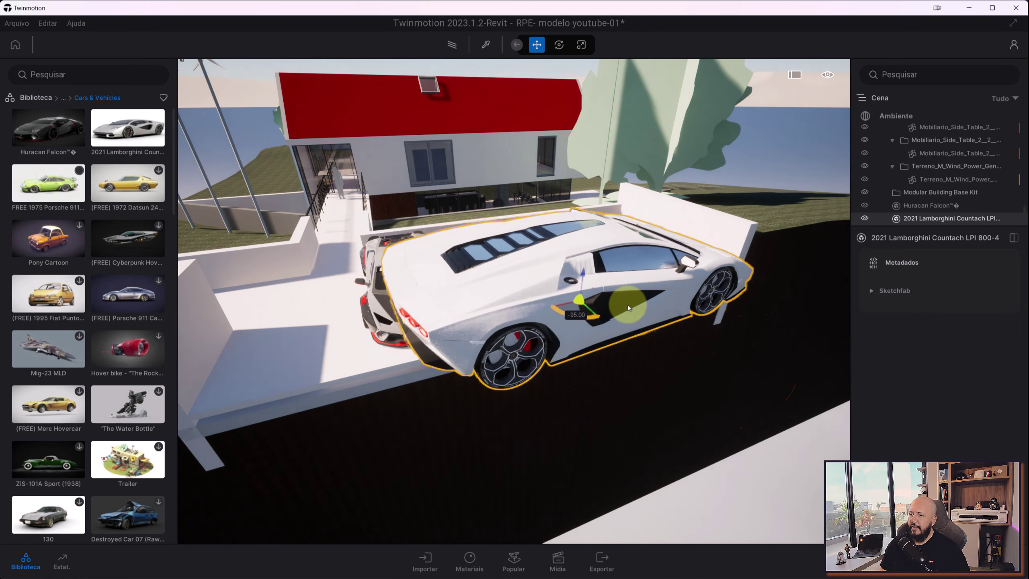
mouse_move(624, 310)
left_mouse_down()
mouse_move(553, 263)
mouse_move(486, 324)
mouse_move(496, 341)
mouse_move(536, 329)
left_mouse_up()
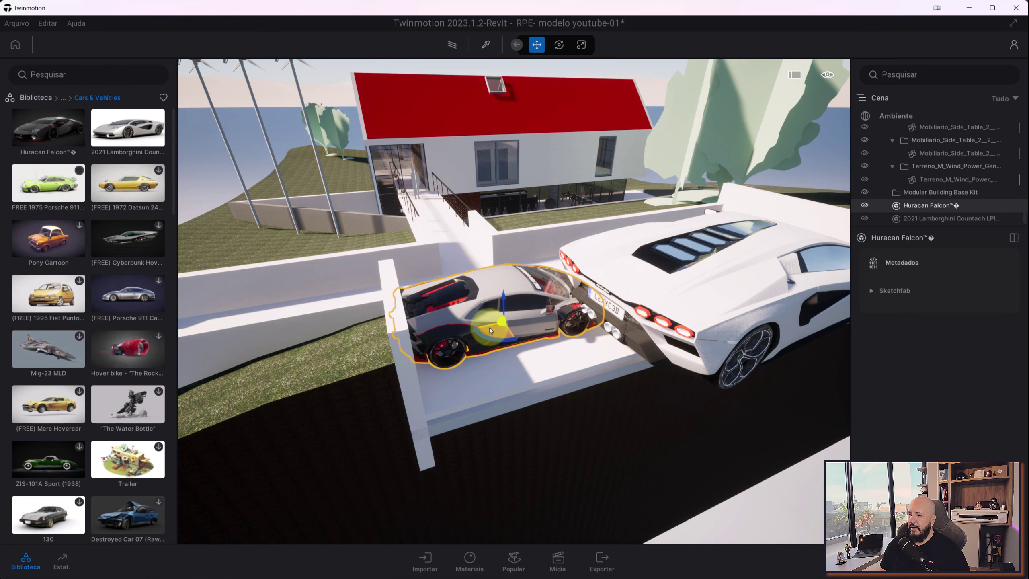
left_click_drag(511, 312, 524, 299)
double_click(709, 286)
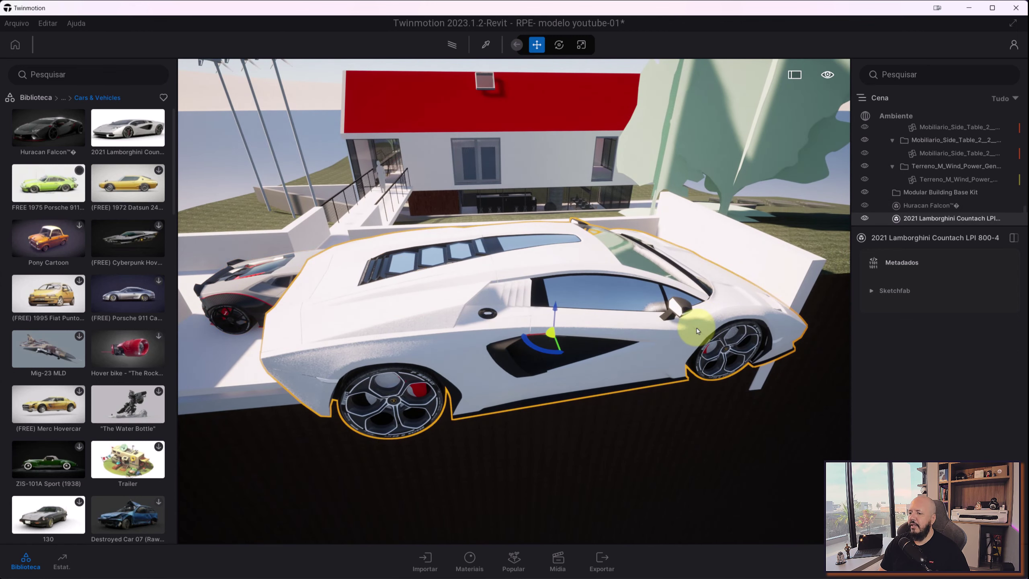
key("Delete")
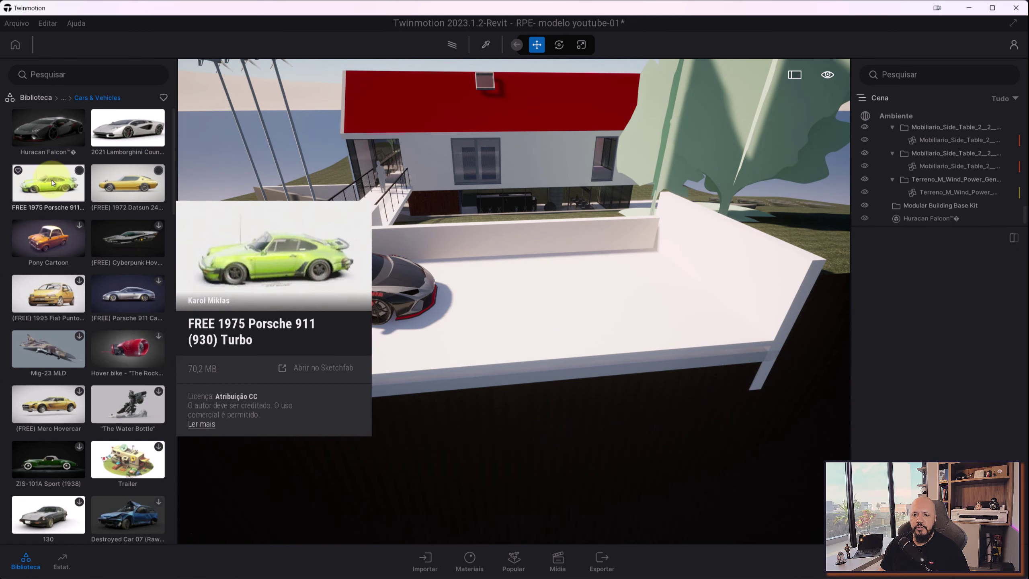
- Place the (FREE) 1972 Datsun 240k GT on the slab to the right of the Huracan Falcon
left_click(1014, 45)
left_click(1014, 46)
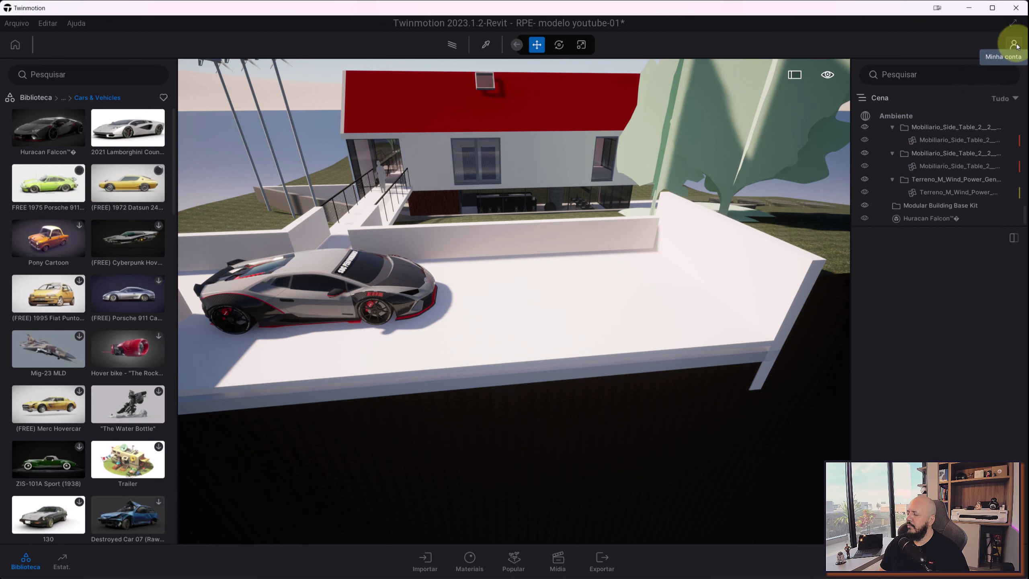
mouse_move(128, 183)
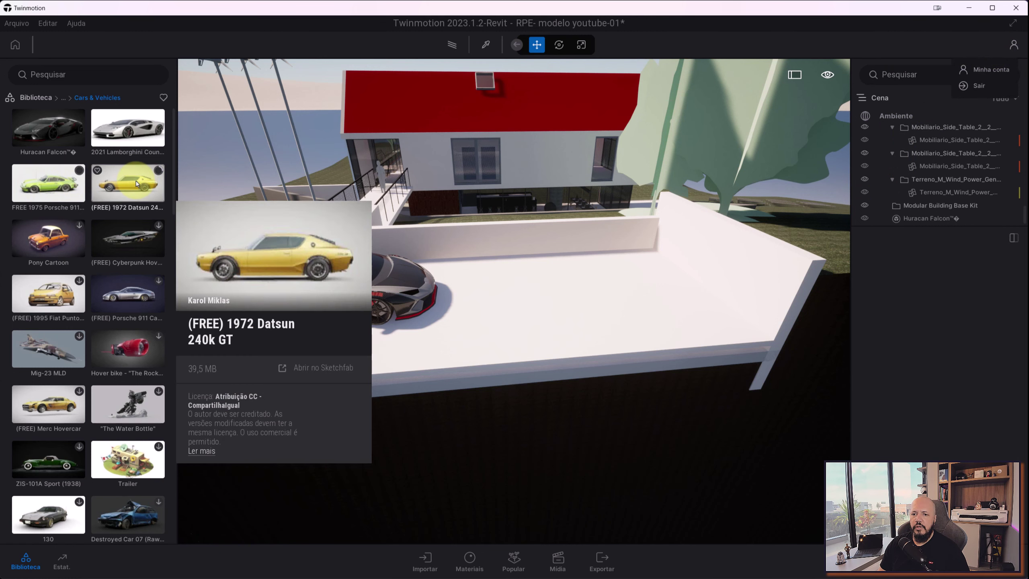
left_click(524, 292)
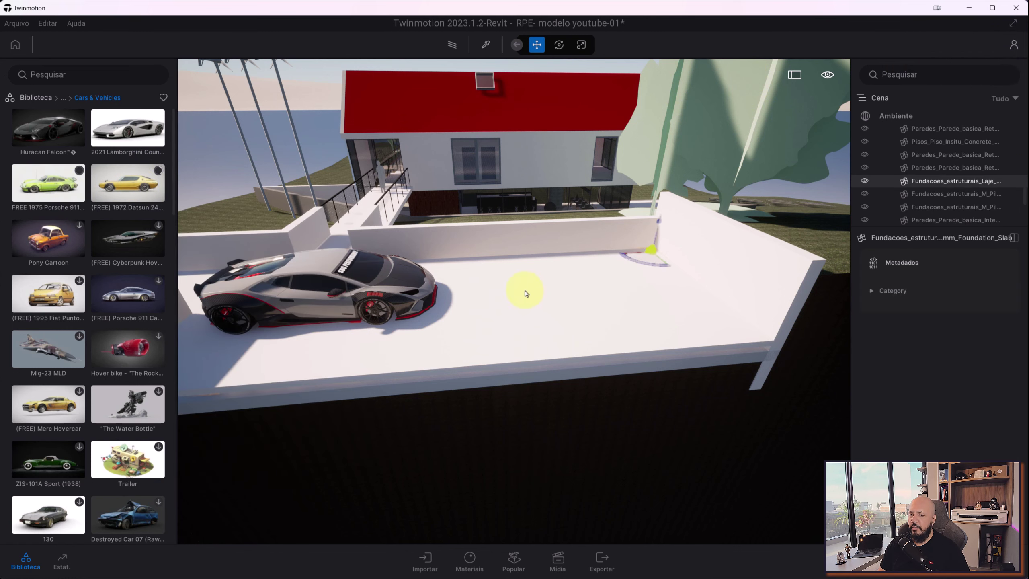
left_click(361, 293)
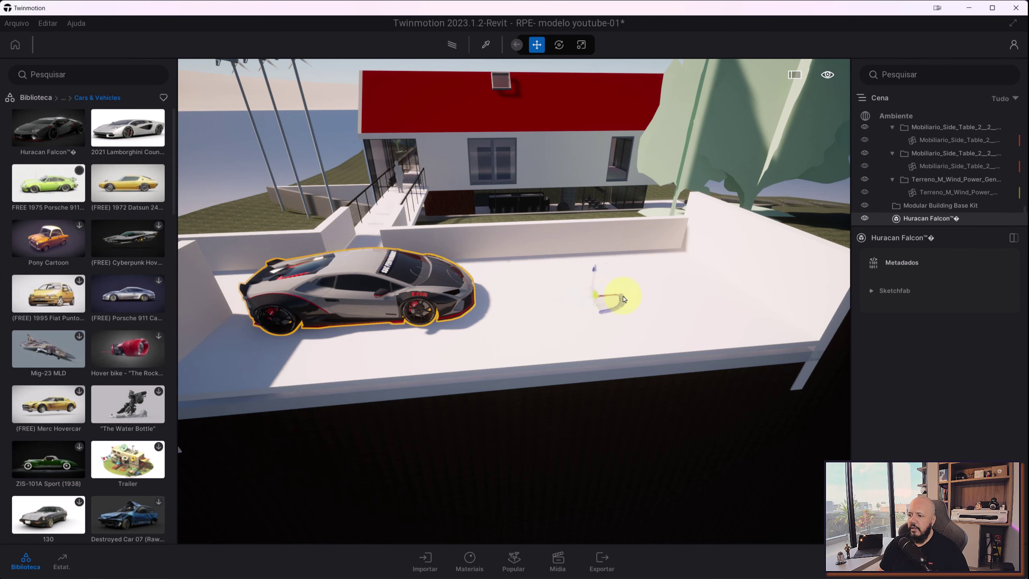
left_click_drag(624, 299, 642, 297)
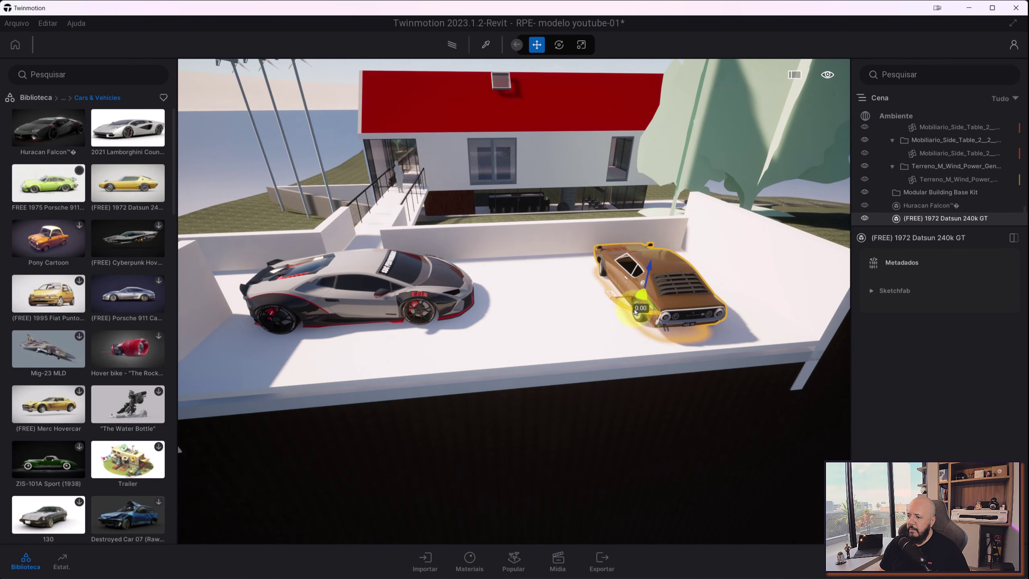
- Rotate the Datsun 90° so it sits sideways, parallel to the Huracan, and zoom in on it
left_click_drag(635, 311, 584, 293)
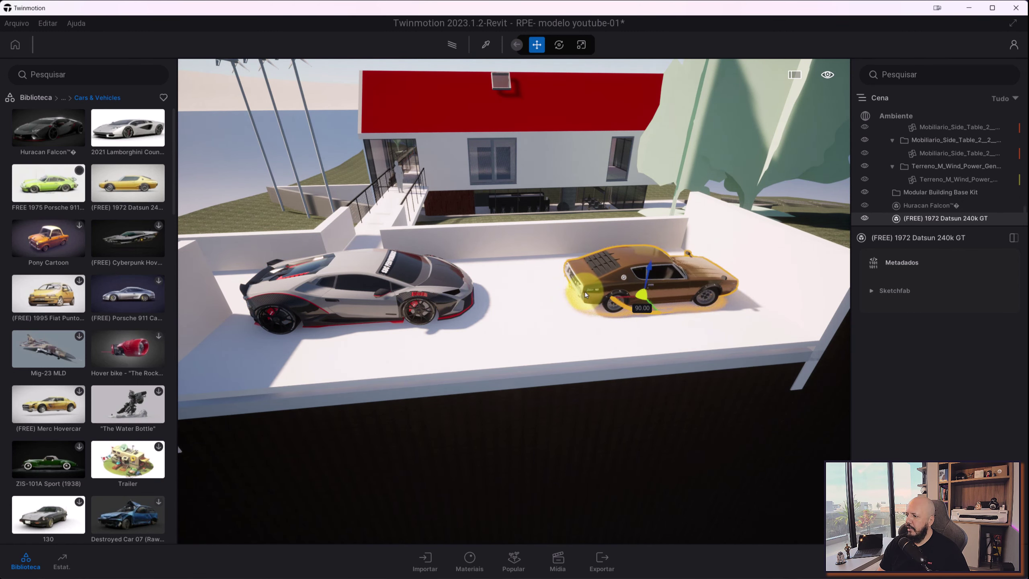
scroll(717, 281, "up", 2)
scroll(725, 288, "up", 3)
scroll(715, 278, "up", 3)
scroll(694, 279, "up", 3)
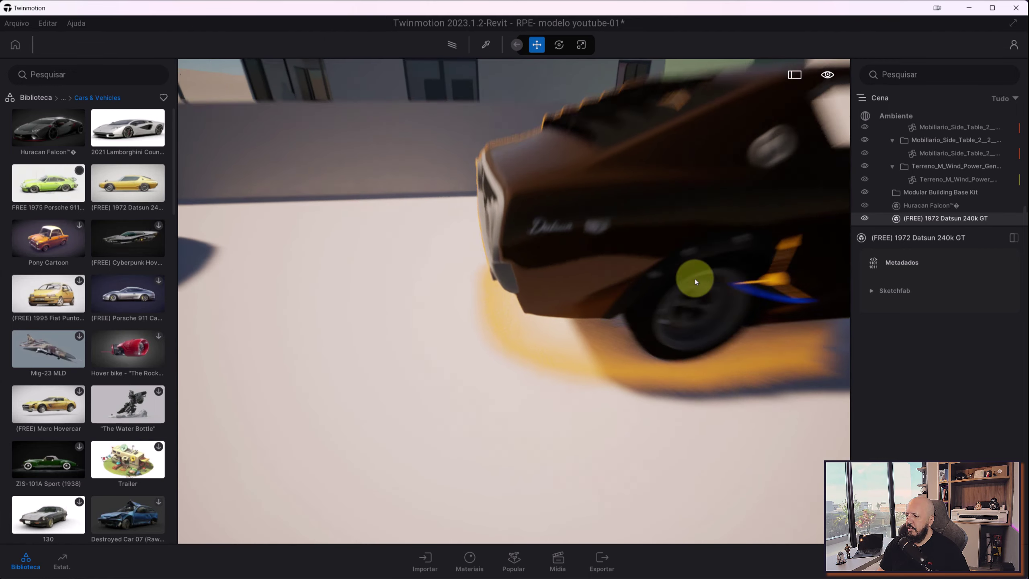
scroll(760, 171, "down", 3)
scroll(748, 162, "up", 2)
scroll(747, 163, "up", 2)
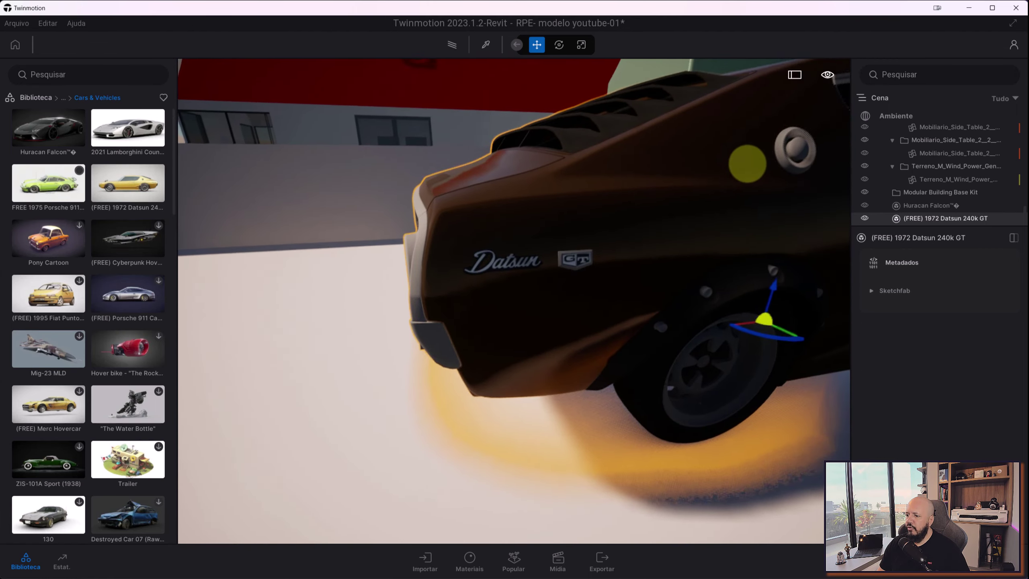
scroll(747, 163, "down", 3)
scroll(740, 165, "up", 2)
scroll(742, 165, "up", 2)
scroll(752, 158, "up", 2)
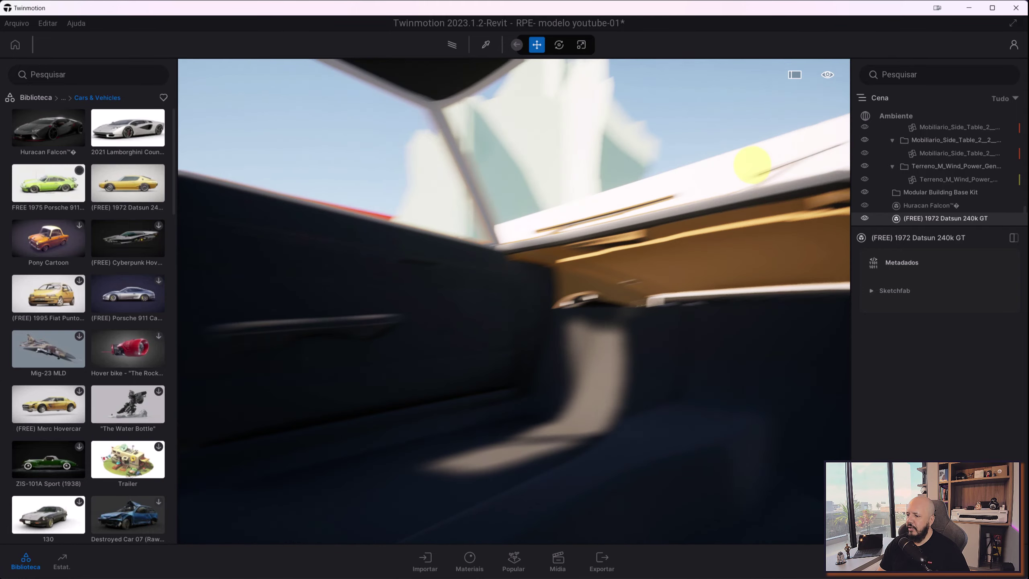
scroll(750, 166, "down", 2)
scroll(749, 165, "up", 2)
scroll(748, 164, "up", 2)
scroll(746, 164, "up", 2)
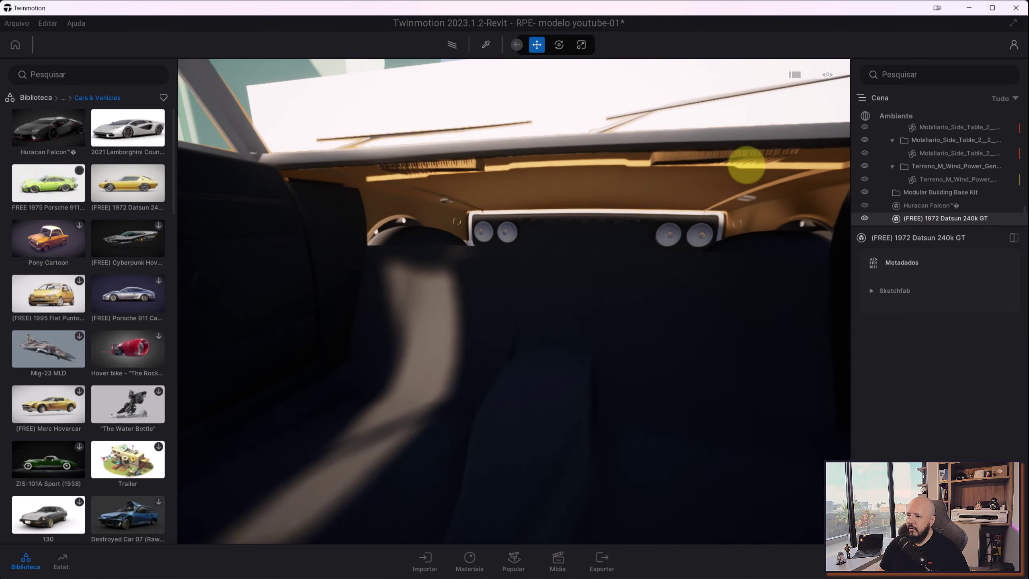
scroll(747, 164, "down", 3)
scroll(735, 165, "down", 2)
- Zoom in close around the Datsun to inspect it, then reselect the car
left_click(685, 307)
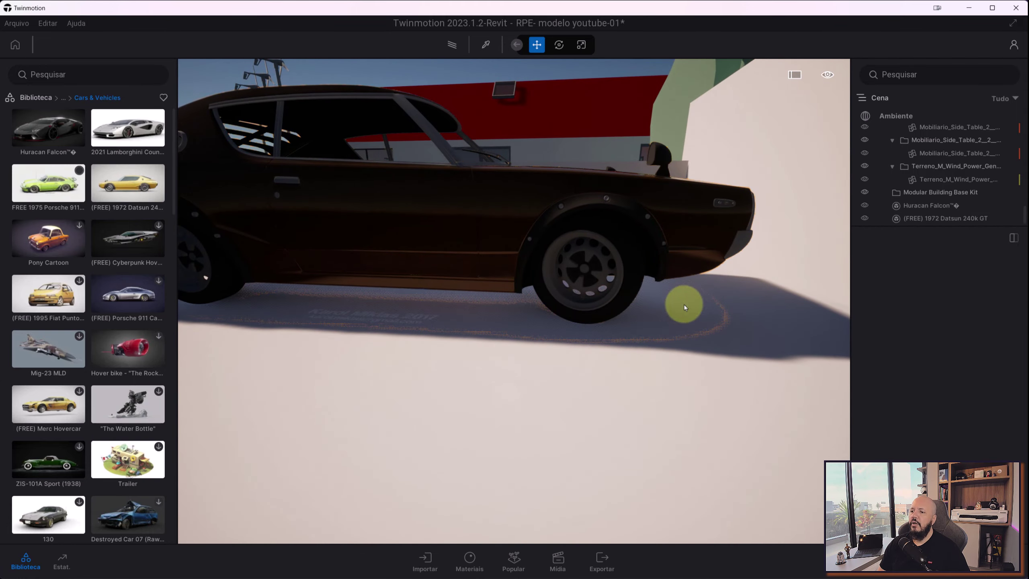
scroll(685, 307, "down", 3)
scroll(650, 326, "down", 3)
scroll(650, 326, "up", 2)
scroll(655, 325, "up", 2)
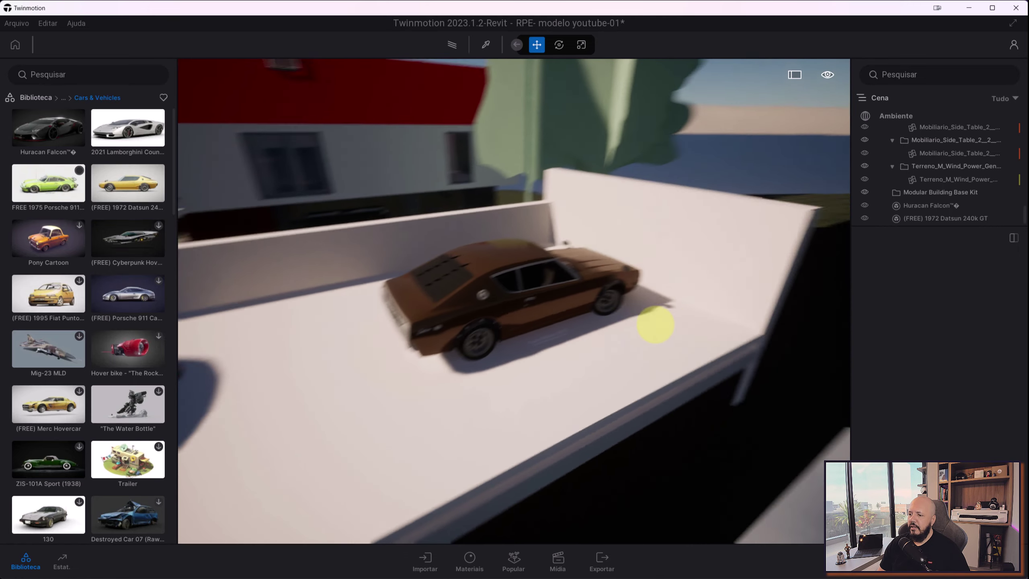
scroll(655, 325, "up", 1)
scroll(654, 325, "up", 2)
scroll(655, 325, "up", 2)
scroll(654, 327, "up", 2)
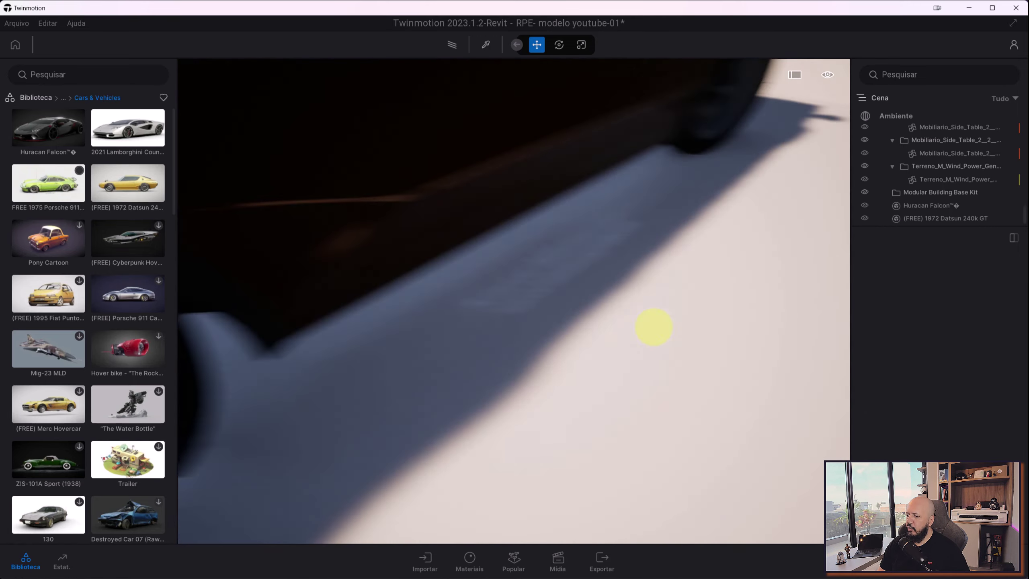
scroll(653, 327, "up", 2)
left_click(533, 291)
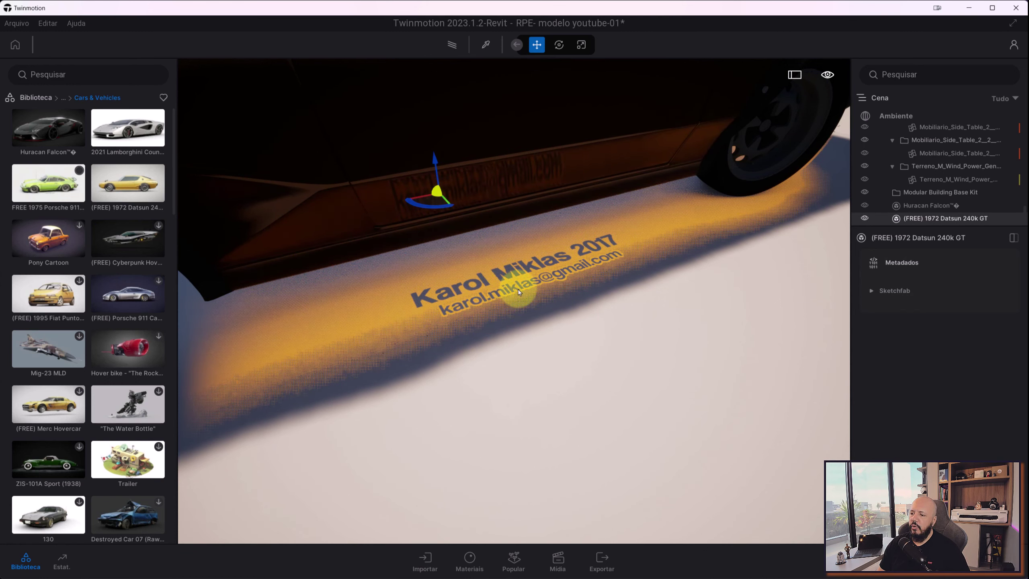
key("Escape")
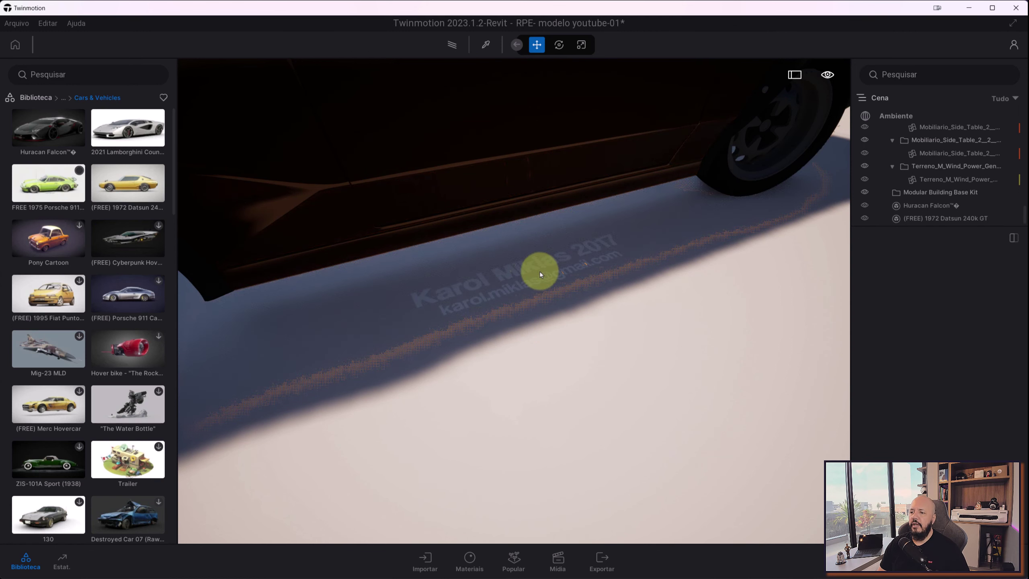
scroll(536, 266, "down", 10)
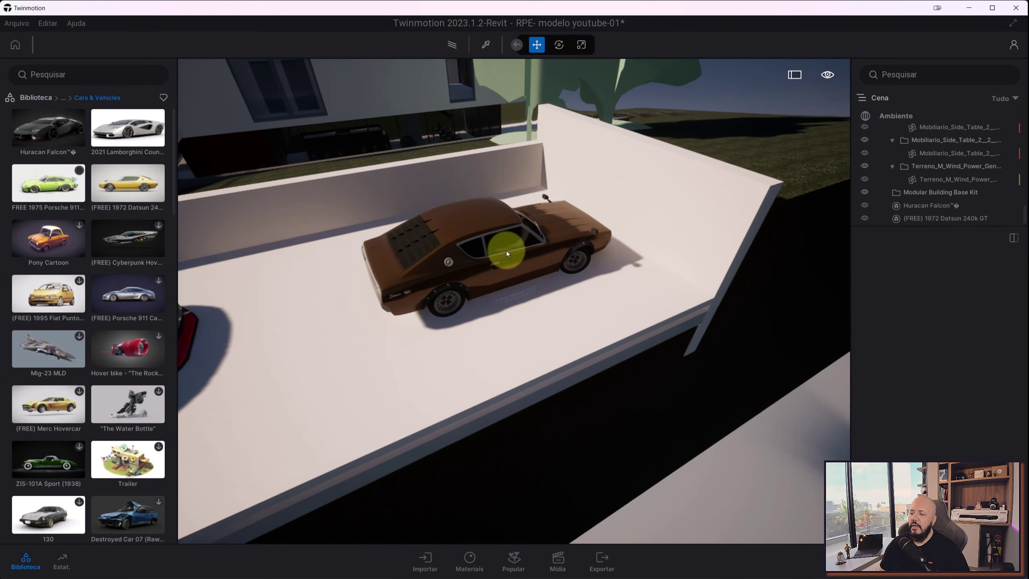
left_click(507, 253)
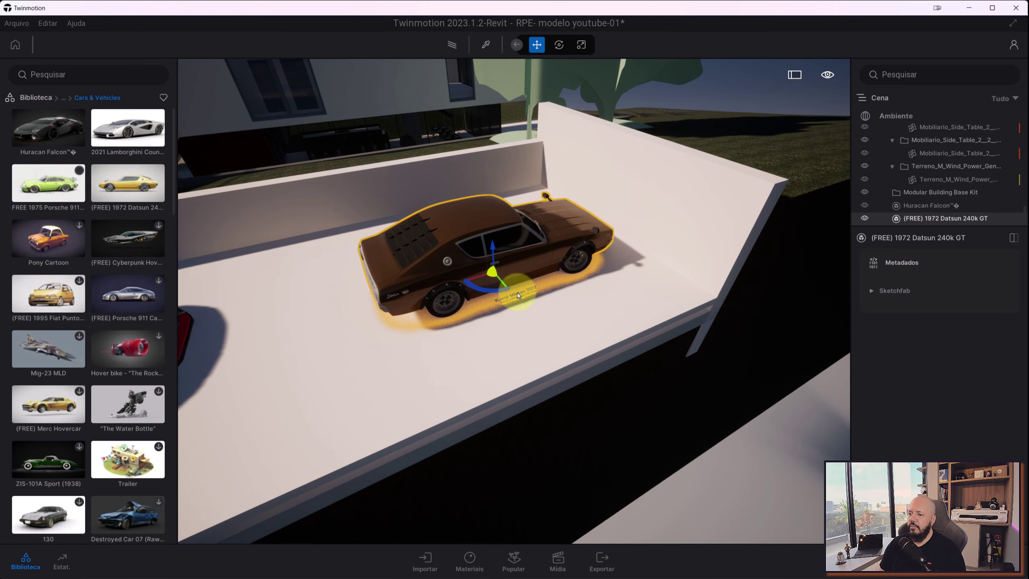
scroll(530, 306, "up", 5)
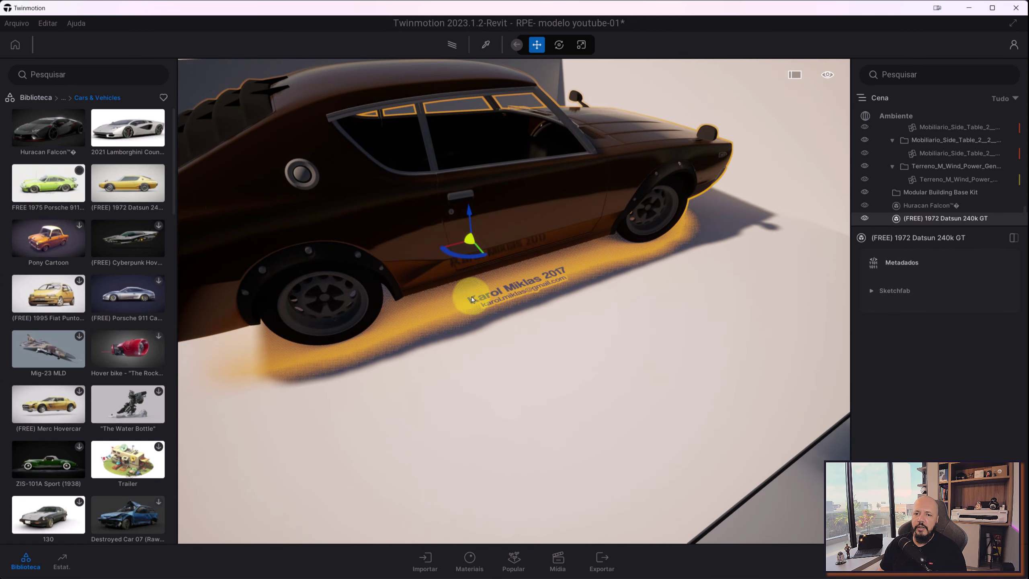
- Open the Megascans Surfaces categories (Metal, Wood, Brick) and pull the view back to both cars
left_click(63, 98)
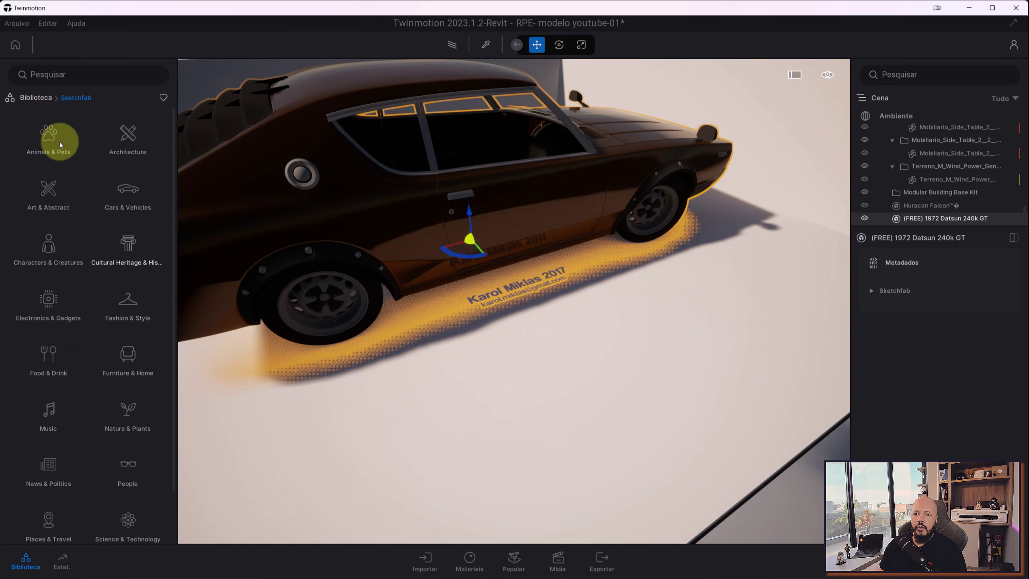
left_click(26, 98)
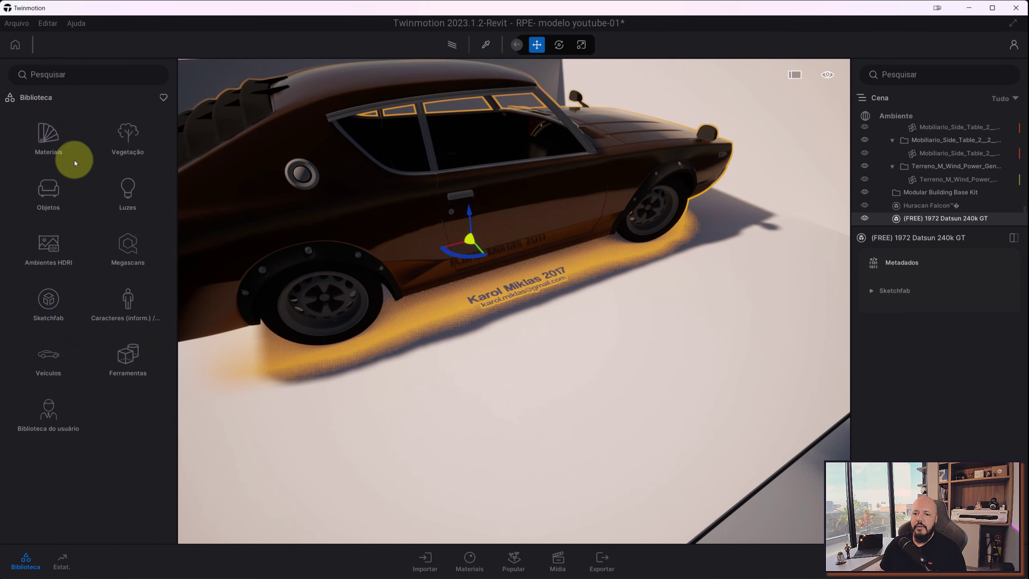
left_click(138, 261)
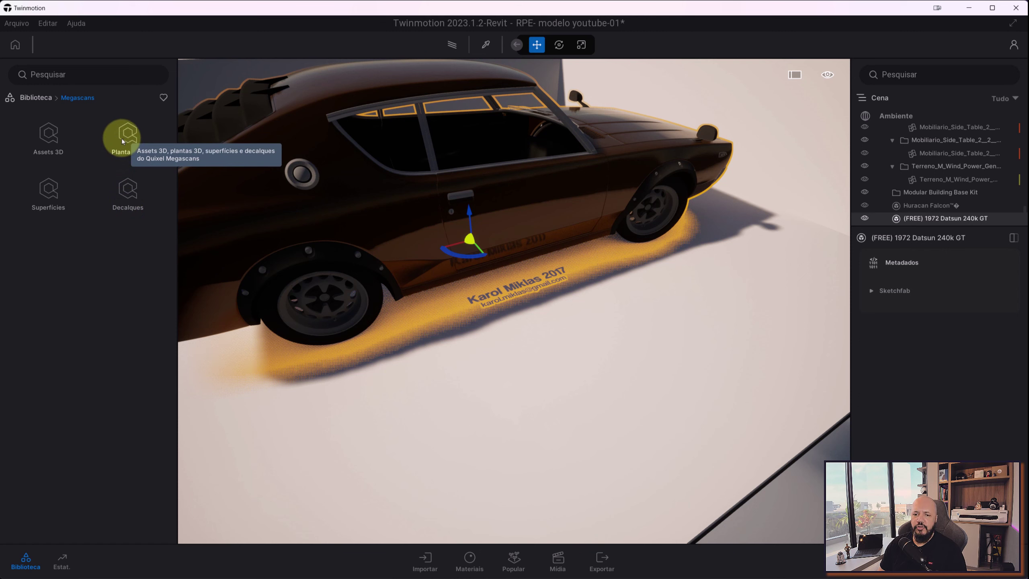
left_click(46, 190)
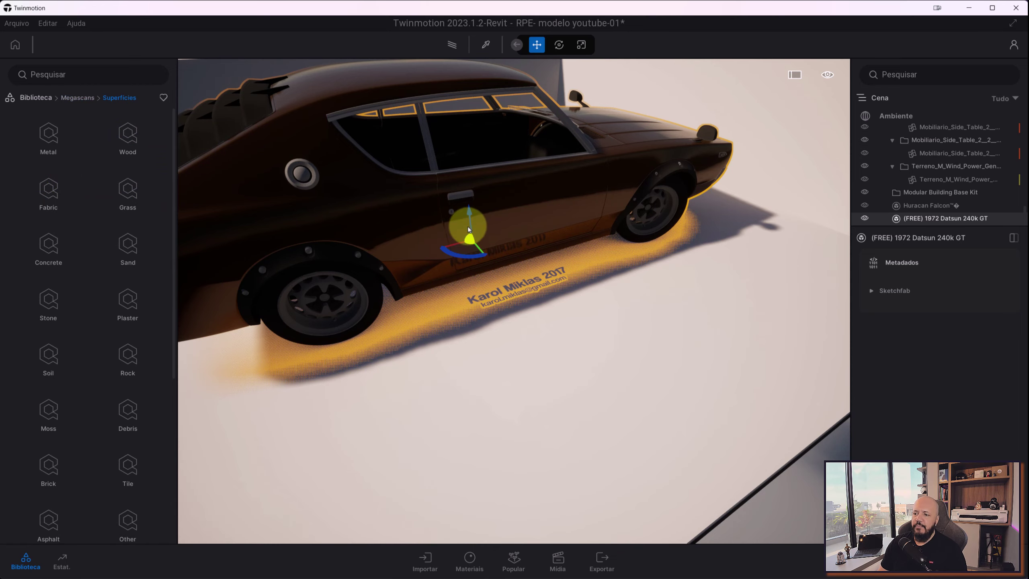
scroll(462, 240, "down", 5)
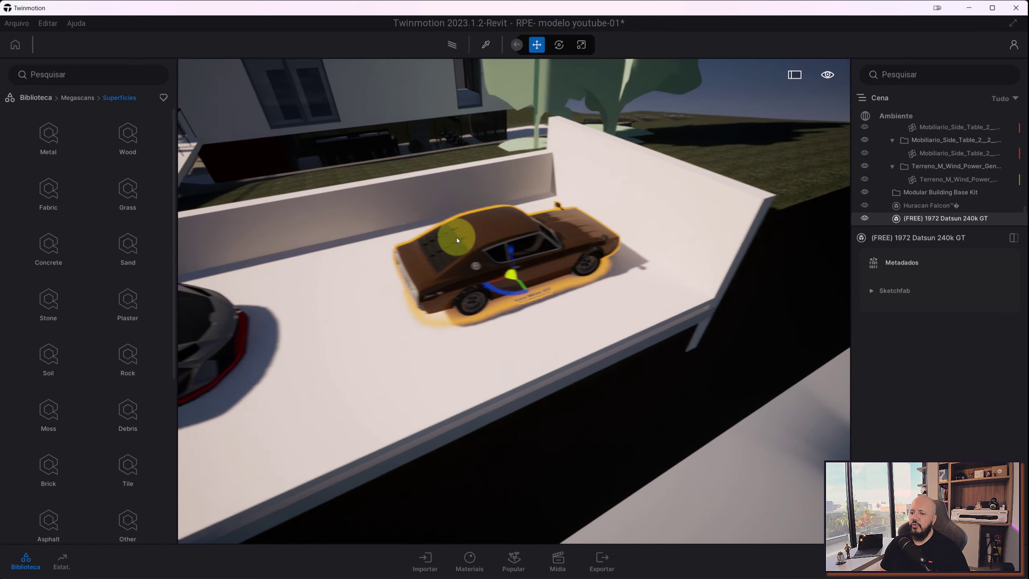
key("Left")
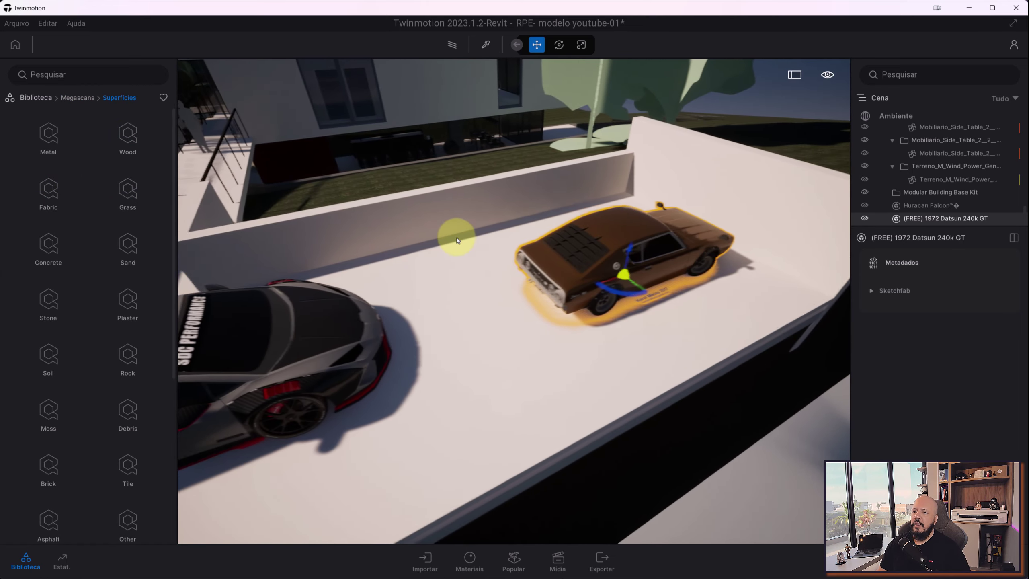